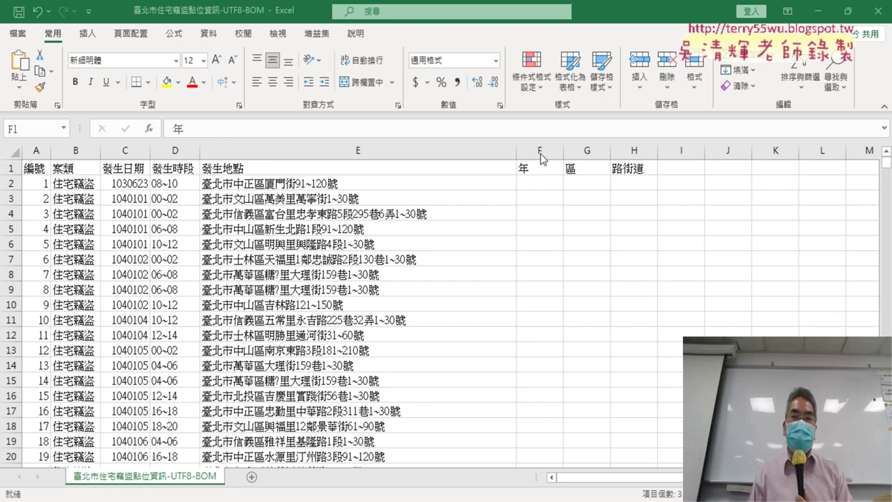
- Select the empty 年, 區 and 路街道 columns in turn
{"action": "key", "text": "ctrl+shift+Right"}
{"action": "key", "text": "ctrl+shift+Down"}
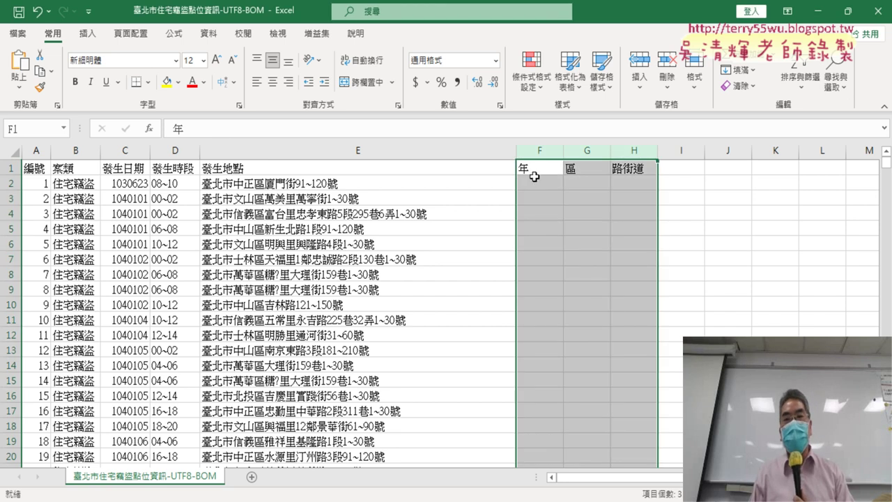
{"action": "left_click", "coordinate": [536, 147]}
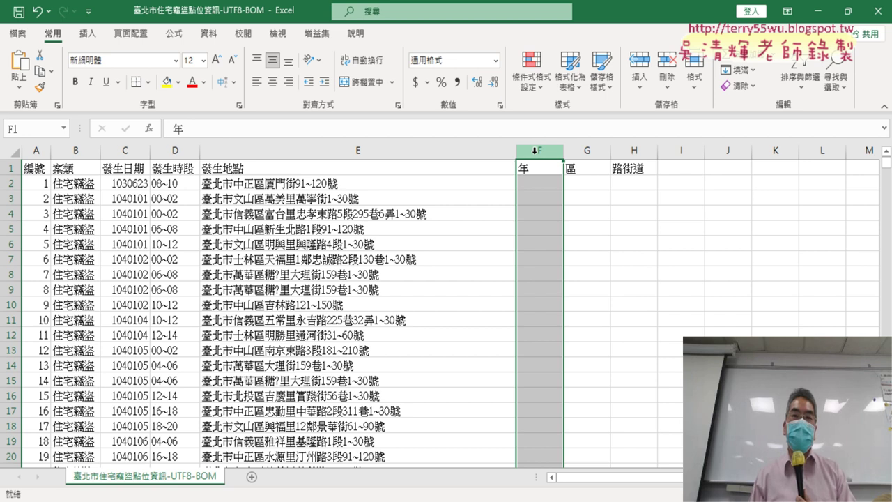
{"action": "left_click", "coordinate": [589, 151]}
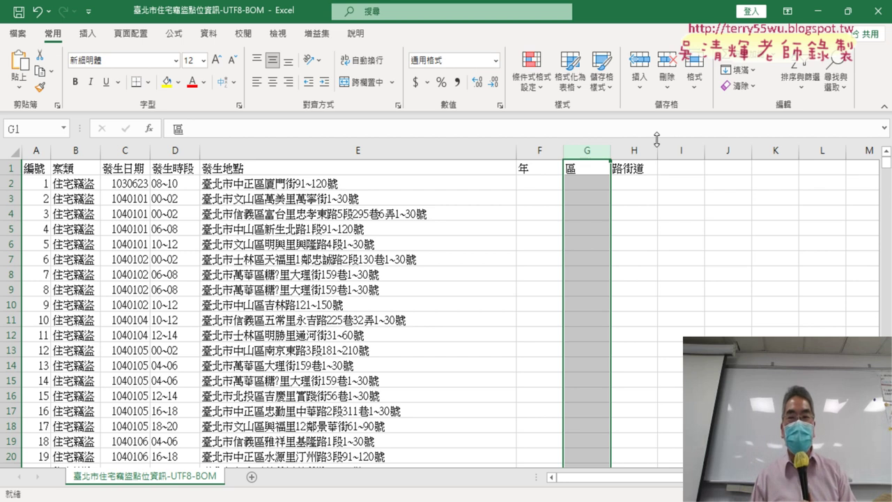
{"action": "left_click", "coordinate": [633, 151]}
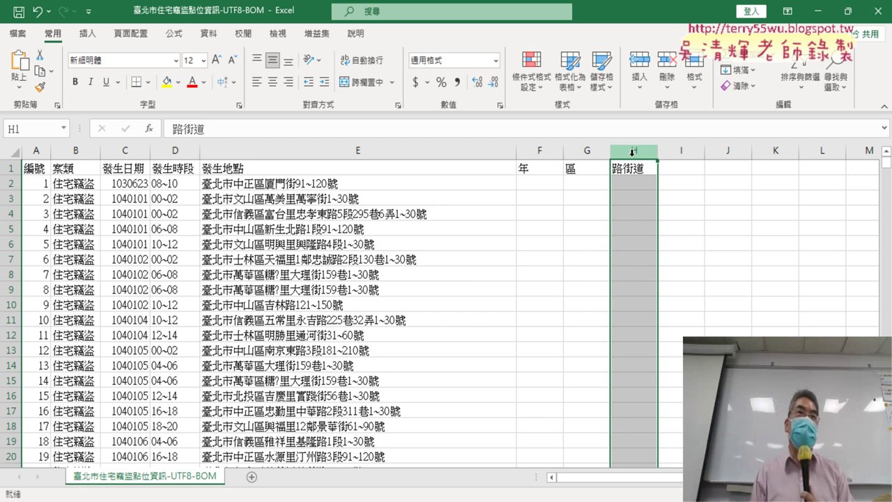
- Widen column C so seven-digit dates like 1030623 show in full
{"action": "left_click", "coordinate": [116, 150]}
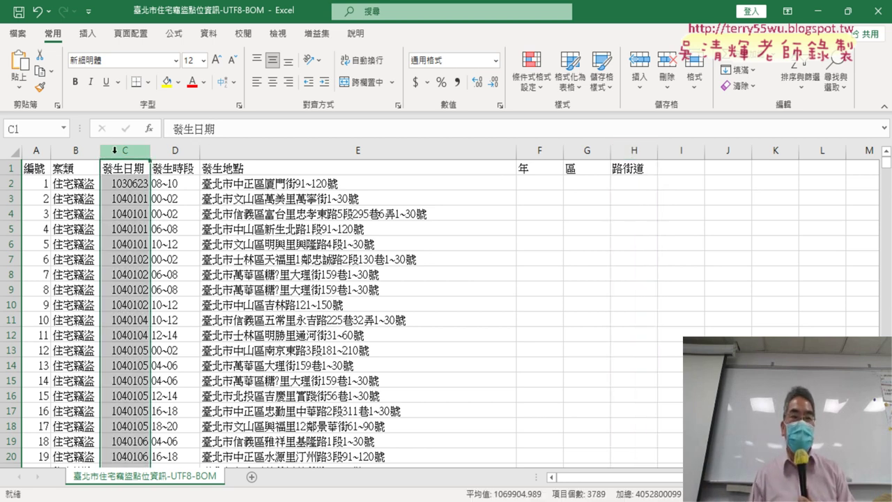
{"action": "left_click", "coordinate": [533, 180]}
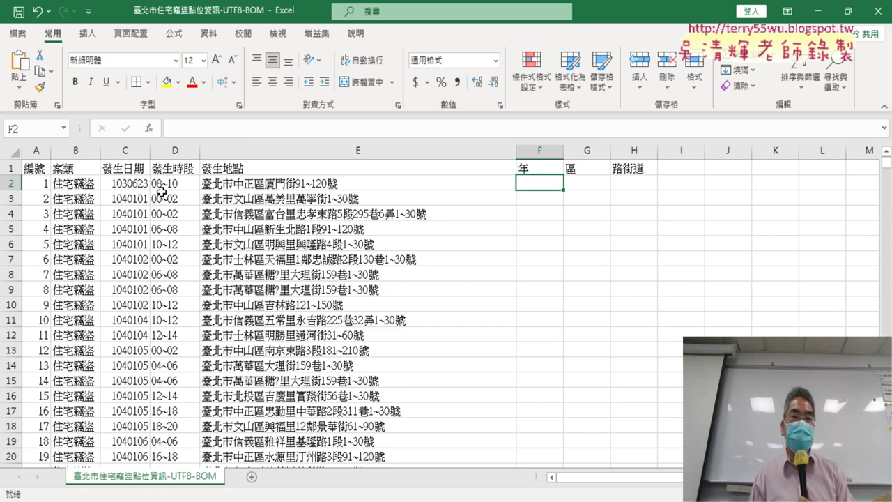
{"action": "left_click", "coordinate": [122, 185]}
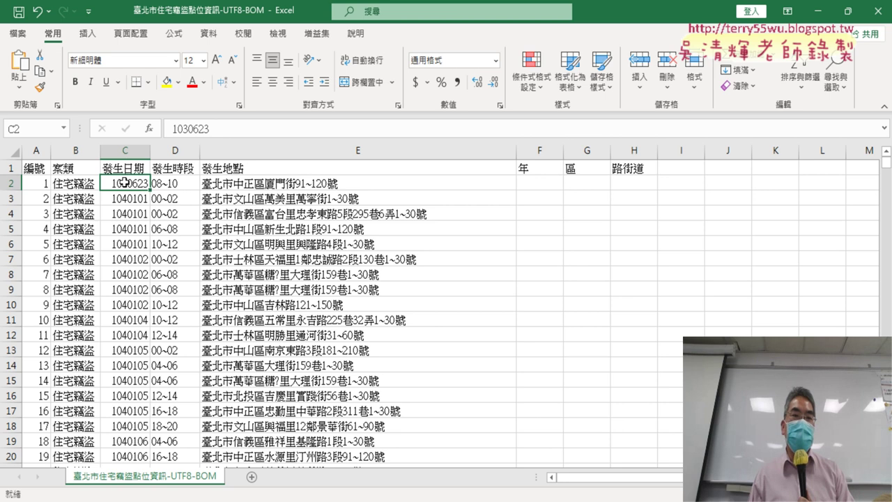
{"action": "left_click_drag", "start_coordinate": [150, 151], "coordinate": [175, 151]}
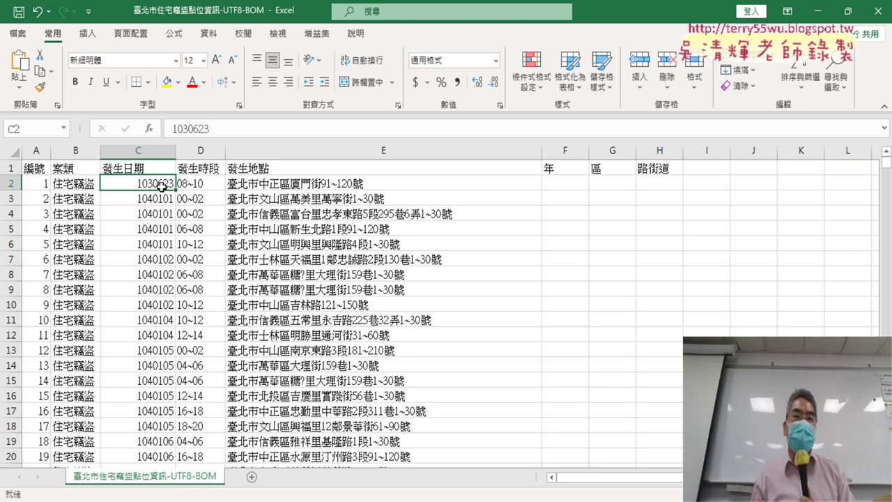
{"action": "left_click", "coordinate": [551, 183]}
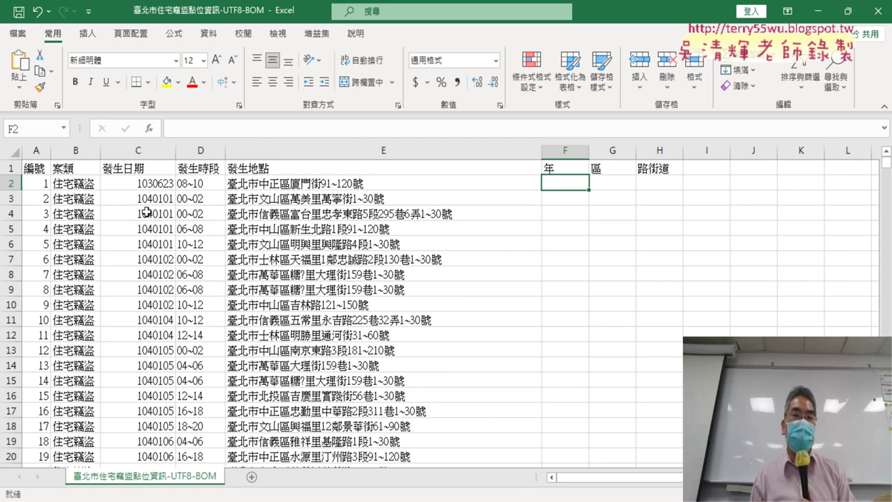
- Pick the LEFT function from the 文字 category for cell F2
{"action": "left_click", "coordinate": [149, 128]}
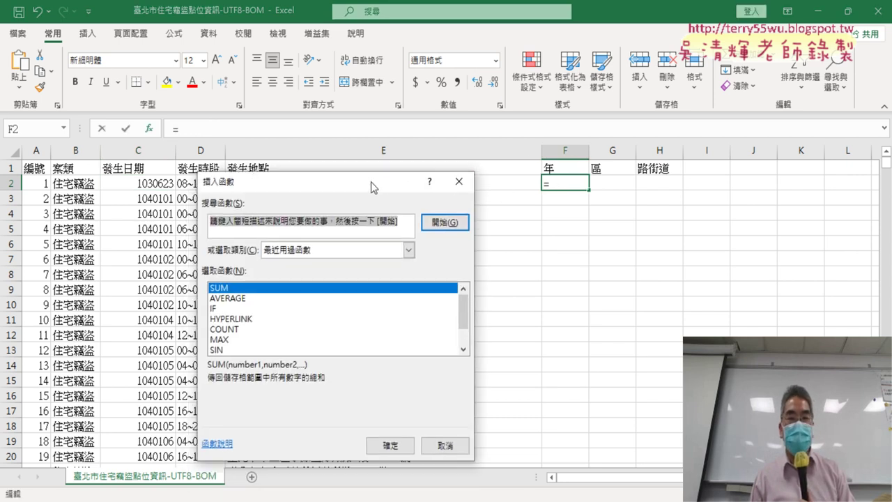
{"action": "left_click_drag", "start_coordinate": [374, 186], "coordinate": [429, 96]}
{"action": "left_click", "coordinate": [384, 158]}
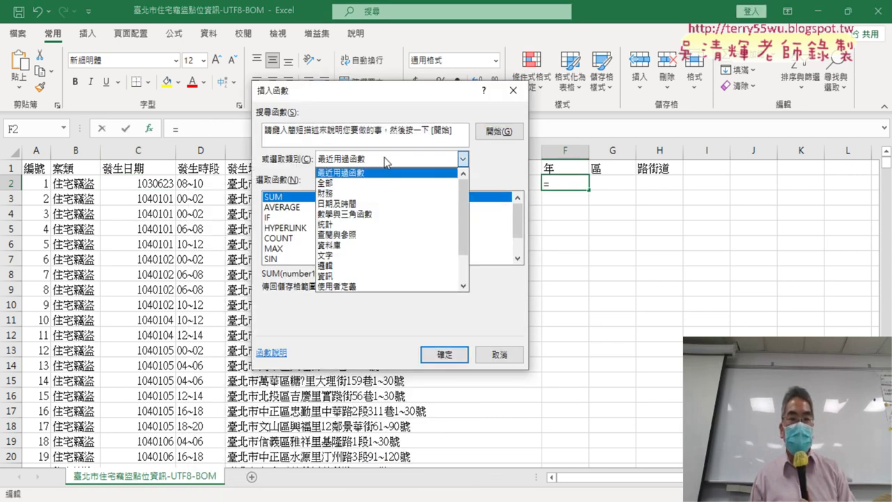
{"action": "left_click", "coordinate": [391, 257]}
{"action": "left_click", "coordinate": [517, 258]}
{"action": "left_click", "coordinate": [517, 258]}
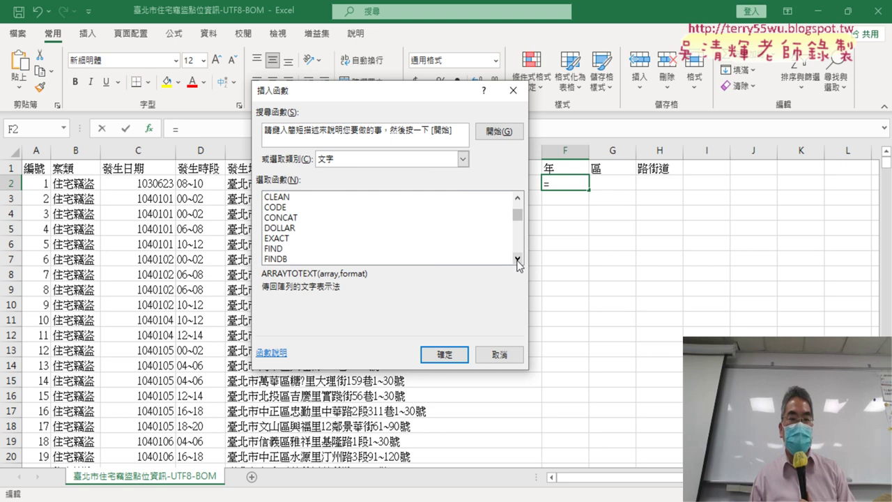
{"action": "left_click", "coordinate": [517, 258]}
{"action": "left_click", "coordinate": [517, 258]}
{"action": "left_click", "coordinate": [518, 258]}
{"action": "left_click", "coordinate": [517, 258]}
{"action": "left_click", "coordinate": [517, 258]}
{"action": "left_click", "coordinate": [291, 229]}
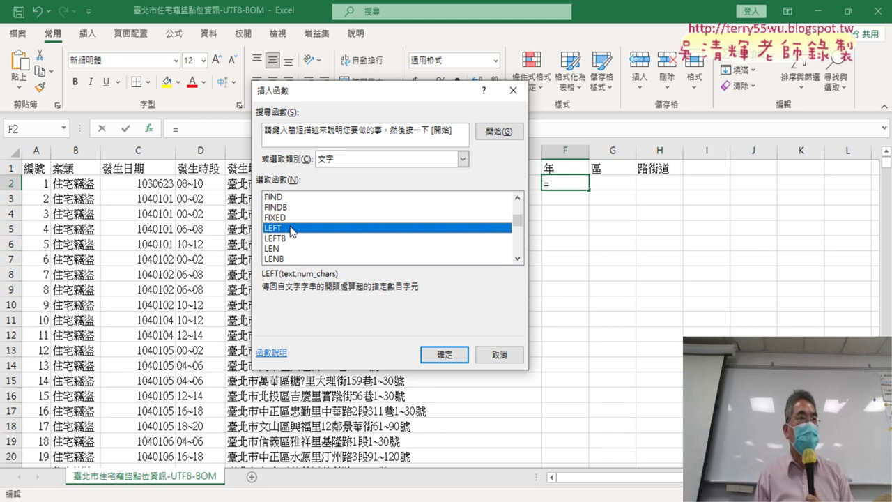
{"action": "left_click", "coordinate": [454, 356]}
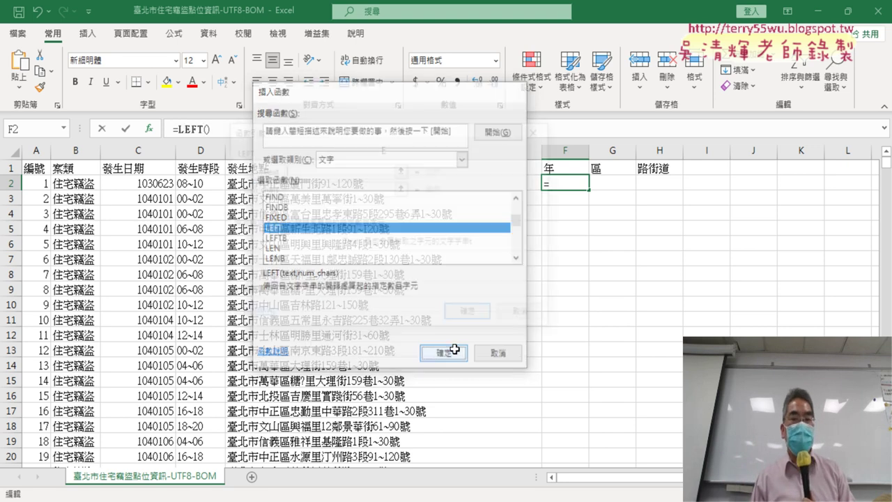
- Set LEFT to take 3 characters from C2 and fill it down the 年 column
{"action": "left_click", "coordinate": [162, 183]}
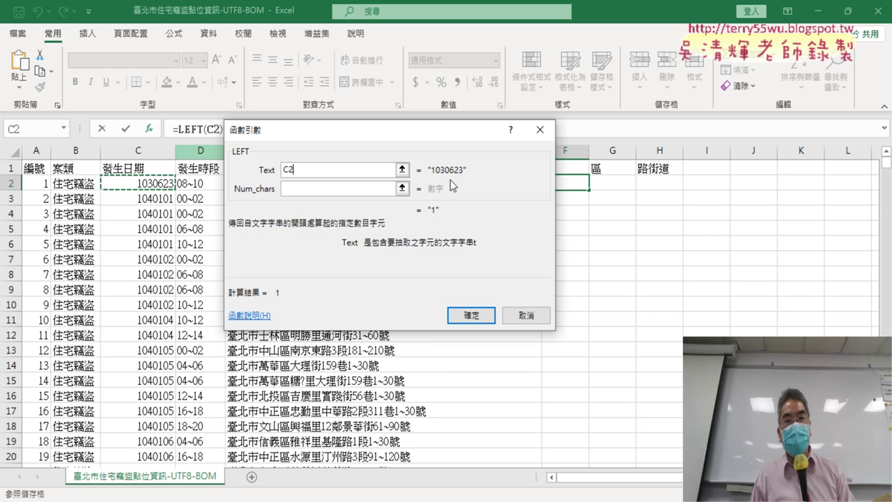
{"action": "left_click", "coordinate": [336, 188]}
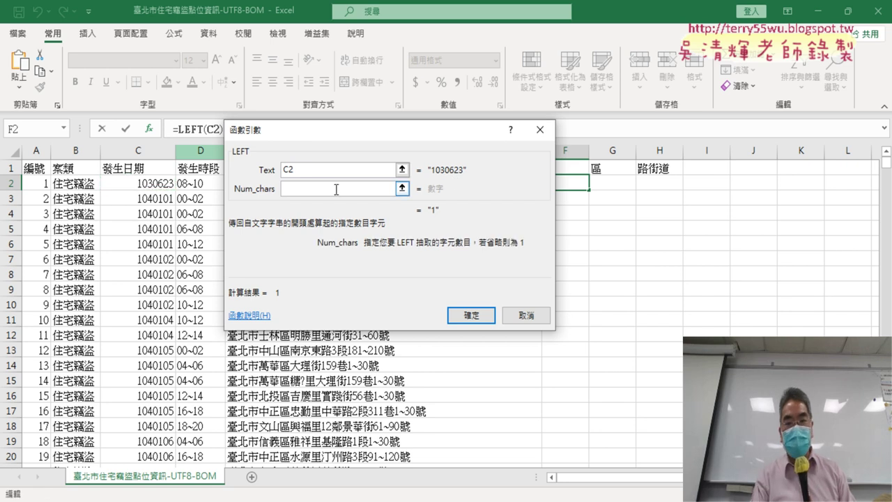
{"action": "type", "text": "3"}
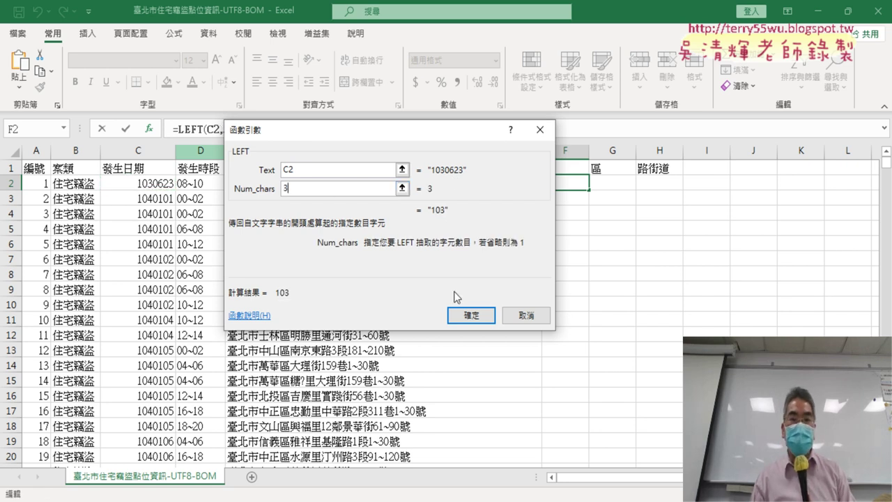
{"action": "left_click", "coordinate": [471, 315]}
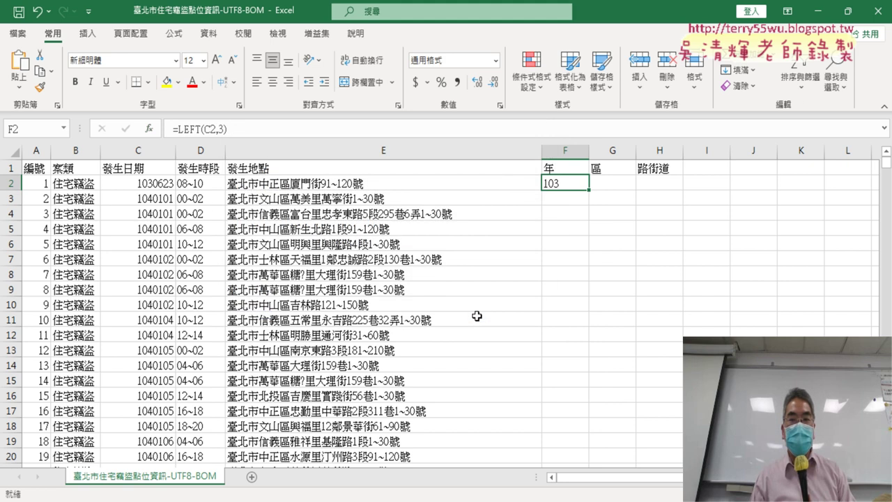
{"action": "double_click", "coordinate": [591, 190]}
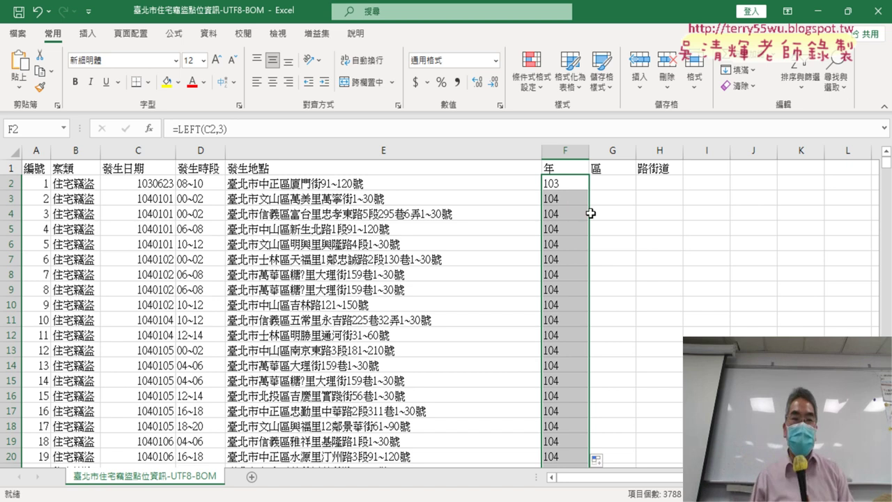
- Insert a v into F2's formula, which leaves F2 showing #NAME?
{"action": "left_click", "coordinate": [178, 128]}
{"action": "left_click", "coordinate": [178, 128]}
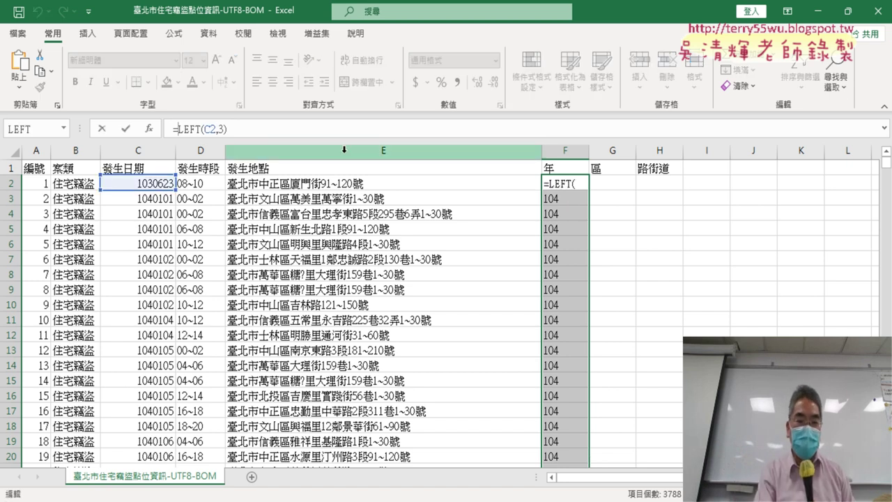
{"action": "type", "text": "《"}
{"action": "type", "text": "v"}
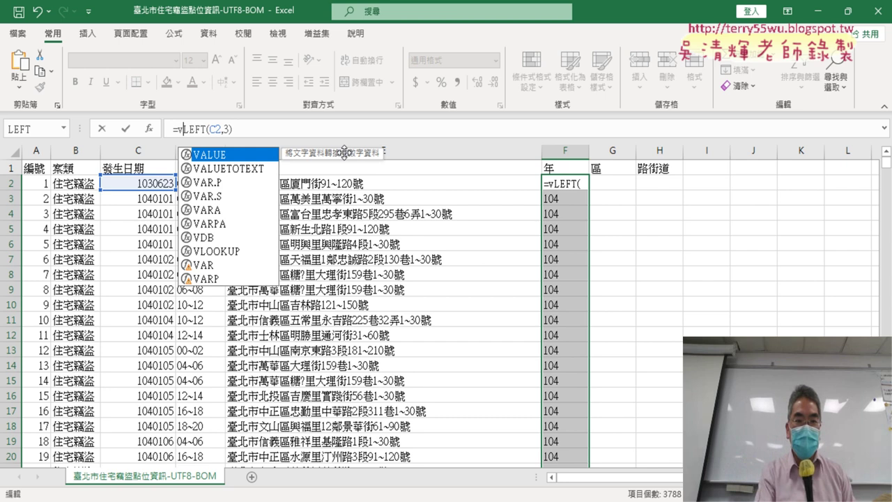
{"action": "key", "text": "Down"}
{"action": "key", "text": "Up"}
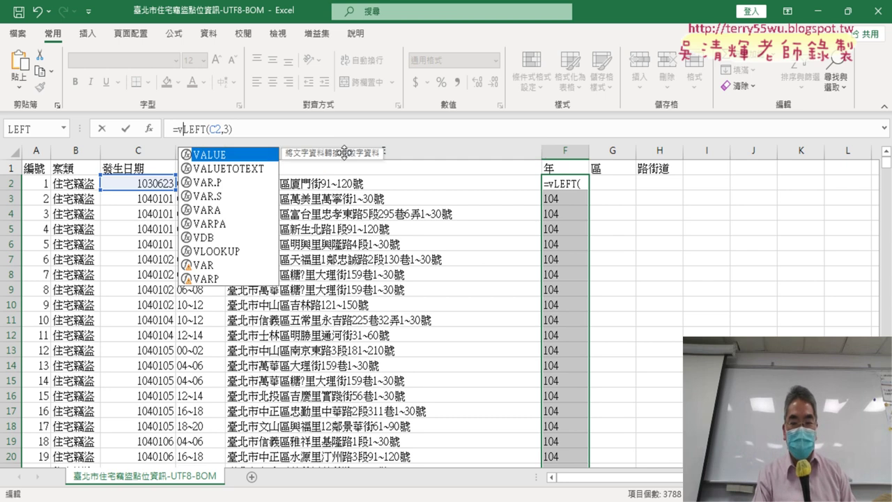
{"action": "key", "text": "Return"}
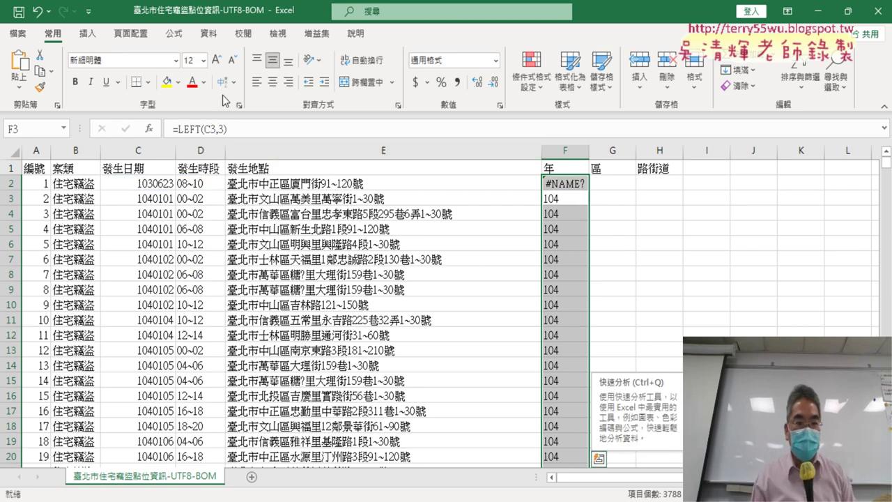
{"action": "left_click", "coordinate": [179, 129]}
{"action": "left_click", "coordinate": [572, 183]}
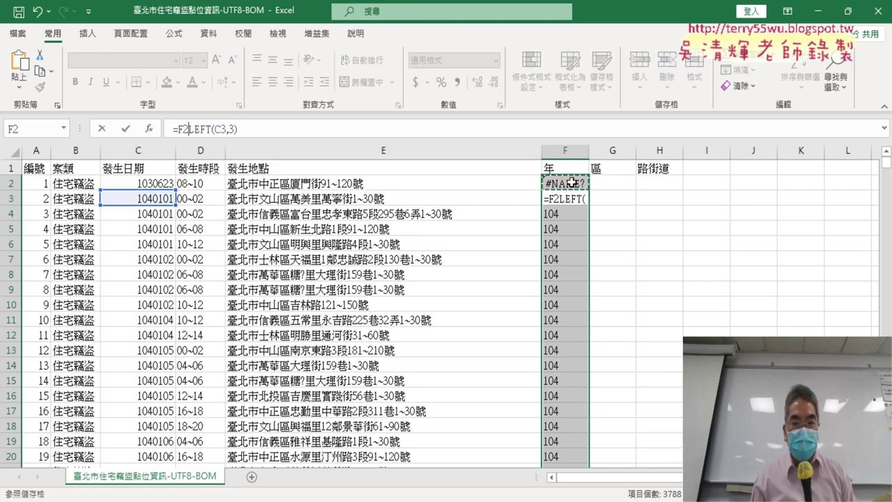
{"action": "left_click", "coordinate": [102, 128]}
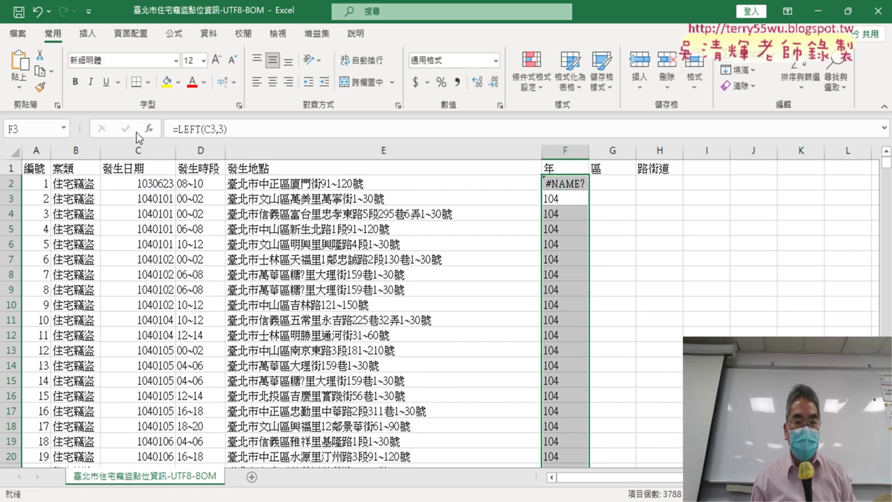
{"action": "left_click", "coordinate": [561, 185]}
{"action": "left_click", "coordinate": [178, 128]}
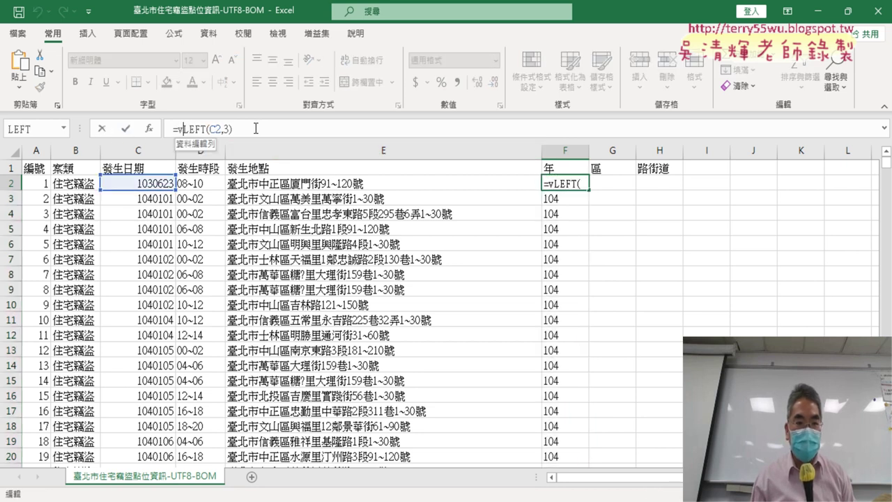
{"action": "key", "text": "BackSpace"}
{"action": "type", "text": "v"}
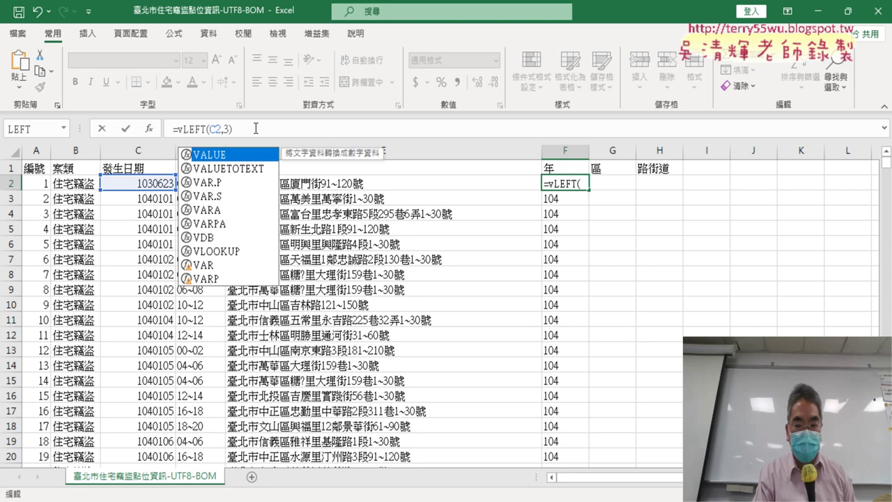
{"action": "key", "text": "Return"}
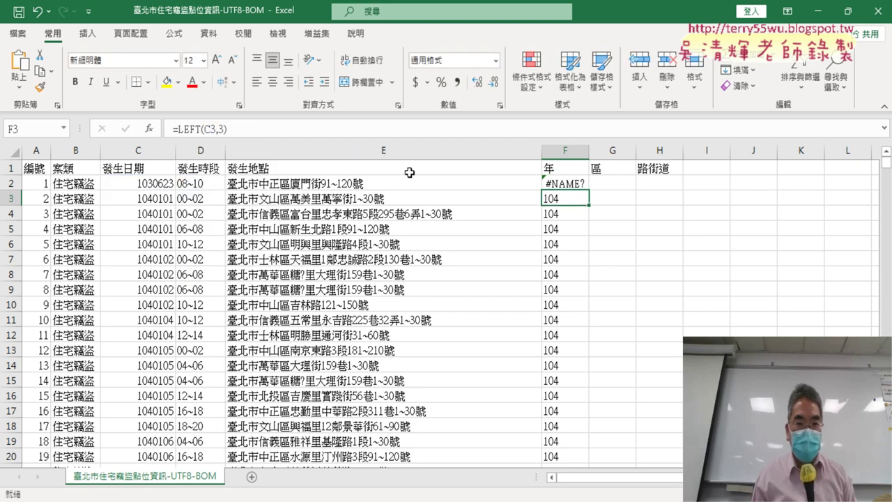
- Wrap F2's year formula in VALUE, making it =VALUE(LEFT(C2,3))
{"action": "left_click", "coordinate": [562, 184]}
{"action": "left_click", "coordinate": [181, 129]}
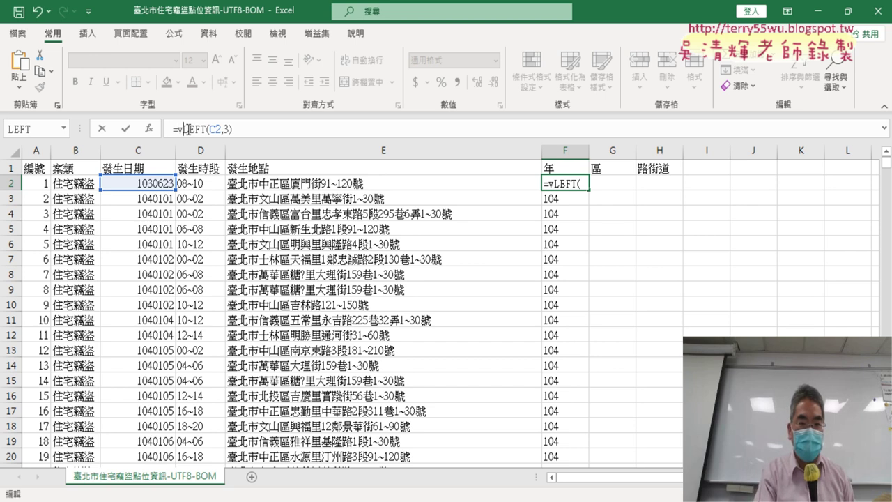
{"action": "key", "text": "BackSpace"}
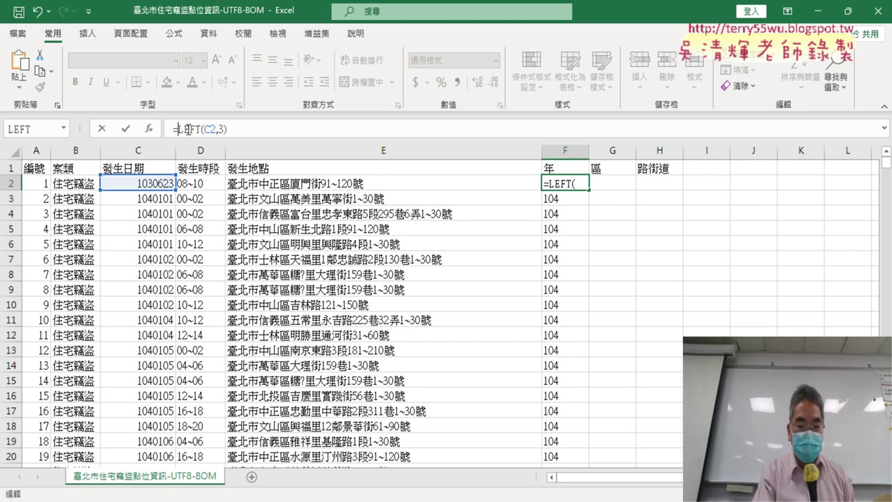
{"action": "type", "text": "v"}
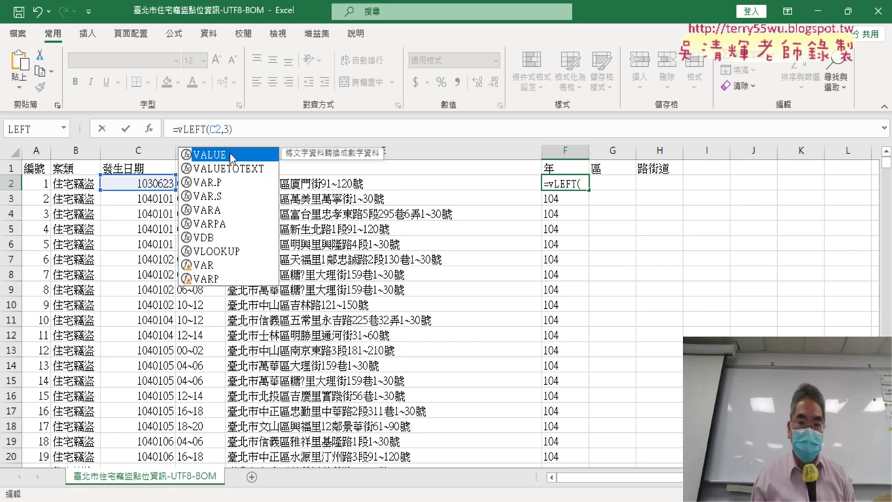
{"action": "double_click", "coordinate": [231, 154]}
{"action": "left_click", "coordinate": [283, 132]}
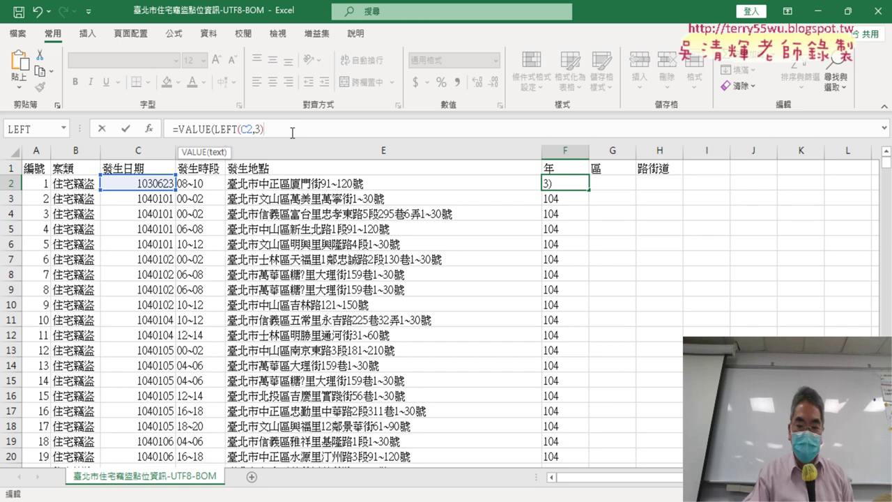
{"action": "type", "text": ")"}
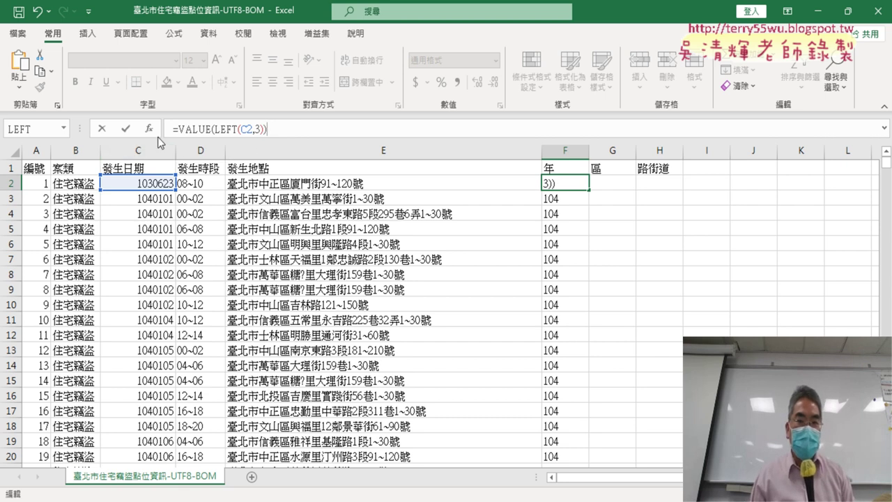
{"action": "left_click", "coordinate": [128, 130]}
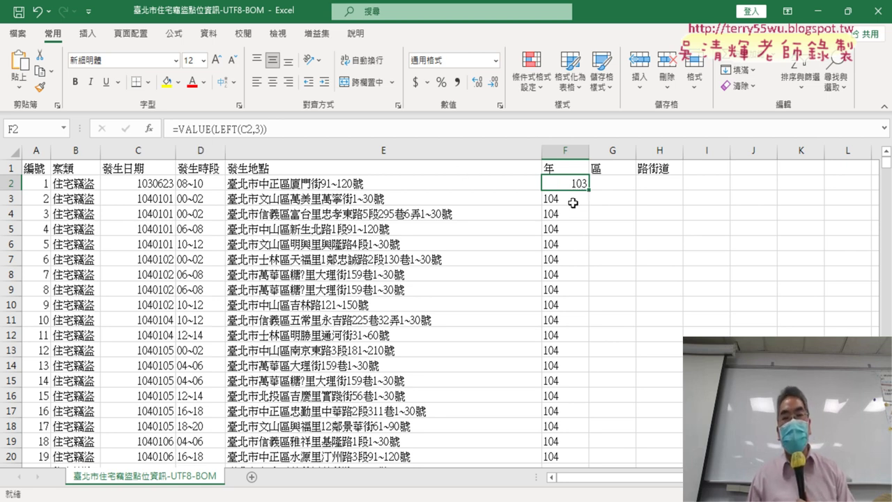
- Fill the VALUE formula down, then undo back to =LEFT(C2,3) filled down column F
{"action": "double_click", "coordinate": [591, 192]}
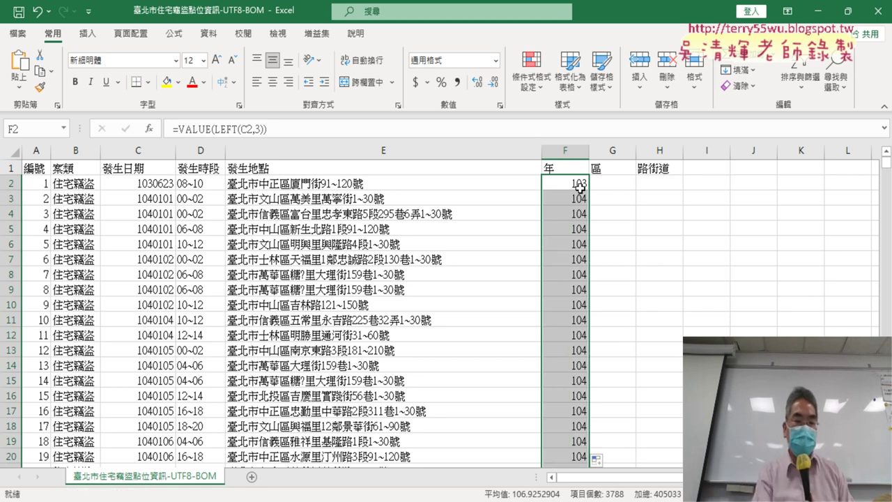
{"action": "key", "text": "ctrl+z"}
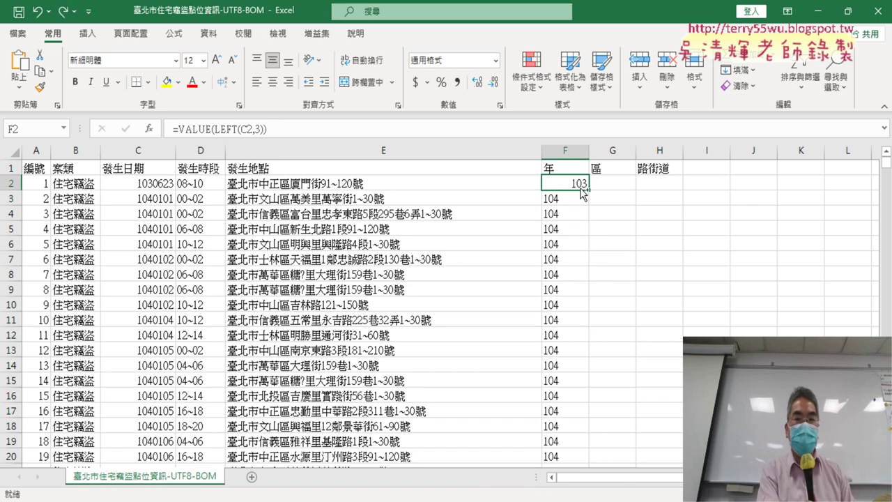
{"action": "key", "text": "ctrl+z"}
{"action": "key", "text": "ctrl+y"}
{"action": "key", "text": "ctrl+y"}
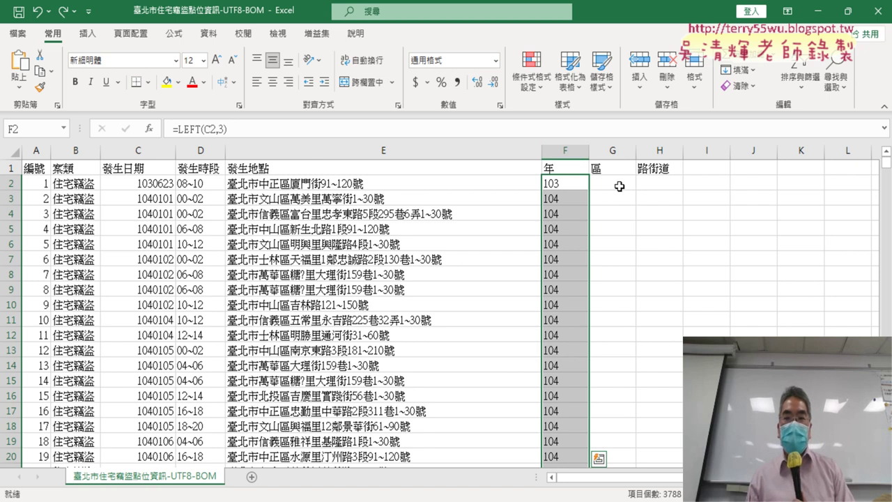
{"action": "left_click", "coordinate": [620, 186]}
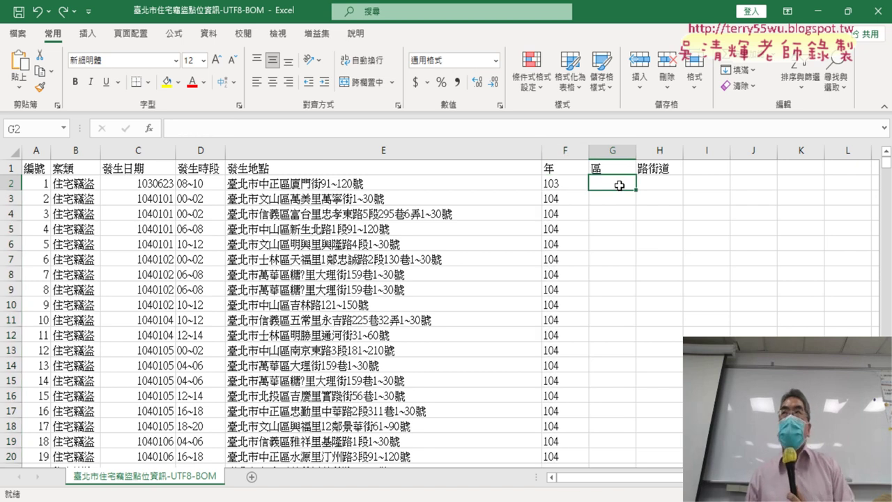
- Choose the MID function for cell G2
{"action": "scroll", "coordinate": [284, 208], "scroll_direction": "down", "scroll_amount": 3}
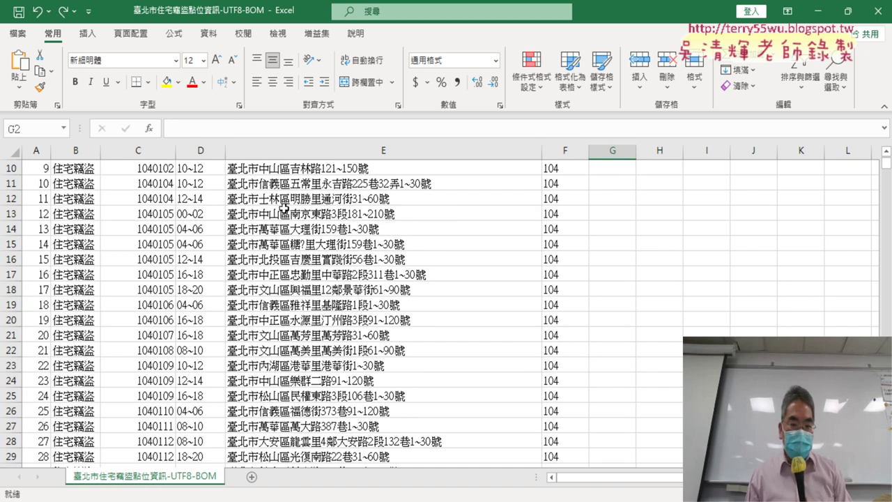
{"action": "scroll", "coordinate": [285, 207], "scroll_direction": "down", "scroll_amount": 8}
{"action": "scroll", "coordinate": [285, 207], "scroll_direction": "down", "scroll_amount": 8}
{"action": "scroll", "coordinate": [284, 206], "scroll_direction": "up", "scroll_amount": 7}
{"action": "scroll", "coordinate": [284, 203], "scroll_direction": "up", "scroll_amount": 7}
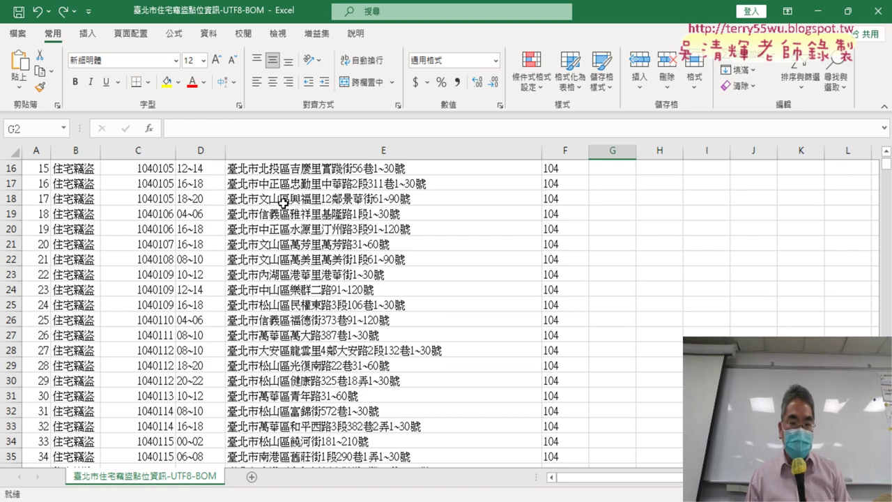
{"action": "scroll", "coordinate": [283, 202], "scroll_direction": "up", "scroll_amount": 5}
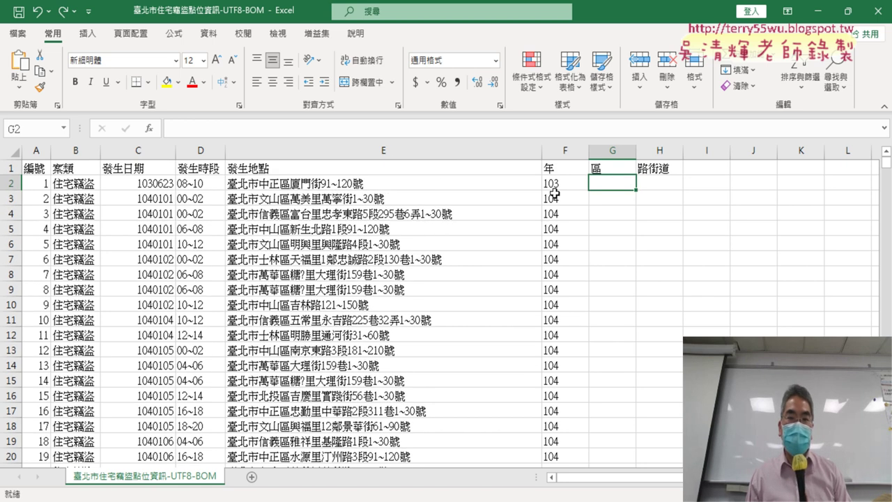
{"action": "left_click", "coordinate": [148, 128]}
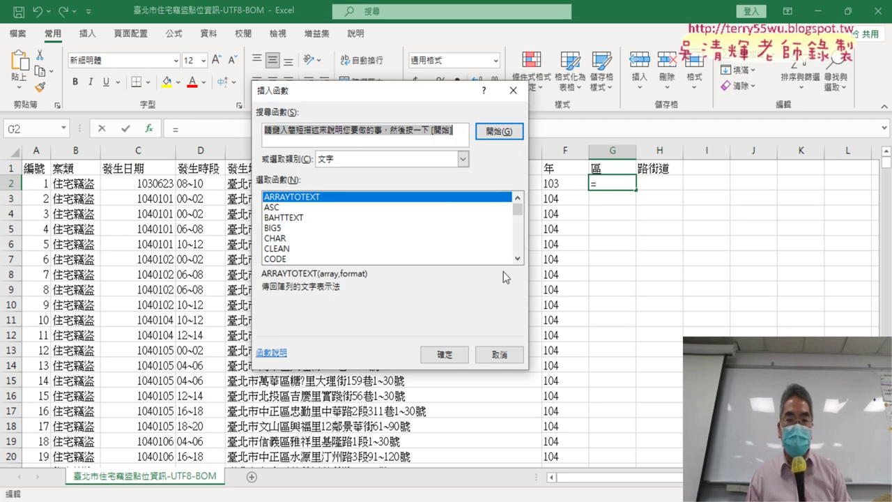
{"action": "left_click", "coordinate": [518, 258]}
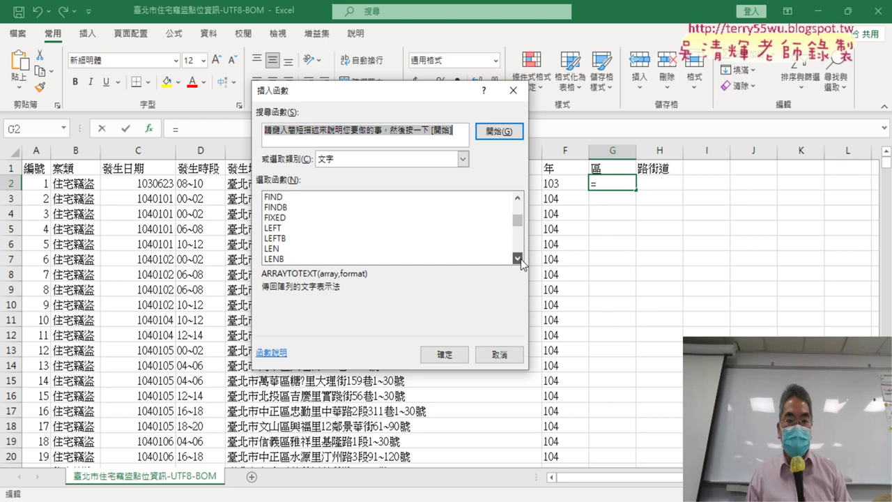
{"action": "left_click", "coordinate": [517, 258]}
{"action": "double_click", "coordinate": [337, 258]}
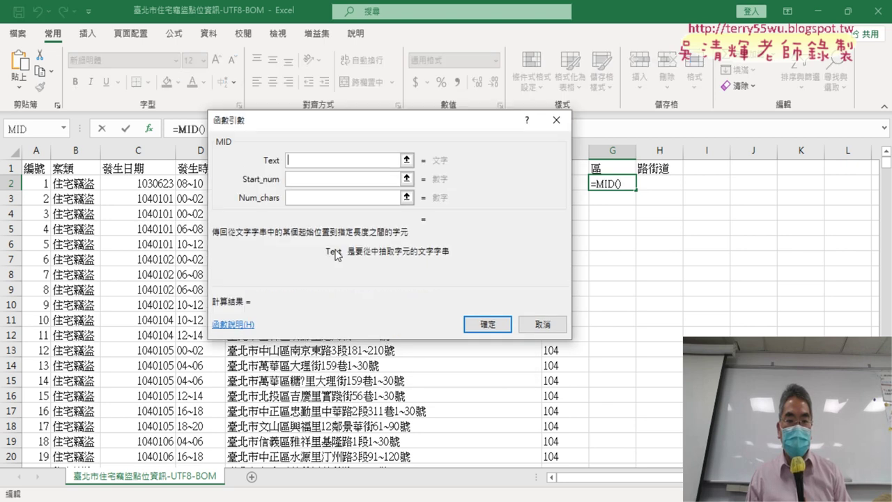
- Set MID to E2, 4, 3, fill it down the 區 column, and widen column H
{"action": "left_click_drag", "start_coordinate": [325, 121], "coordinate": [354, 263]}
{"action": "left_click", "coordinate": [356, 185]}
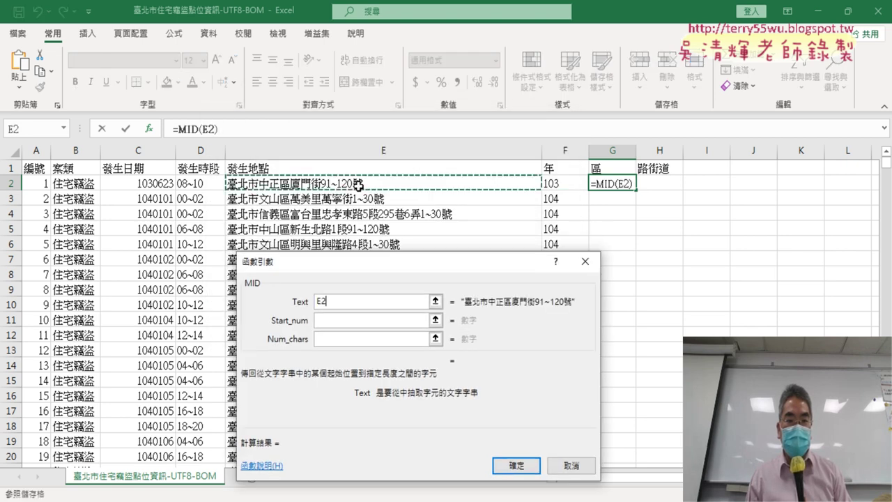
{"action": "left_click", "coordinate": [344, 318]}
{"action": "type", "text": "4"}
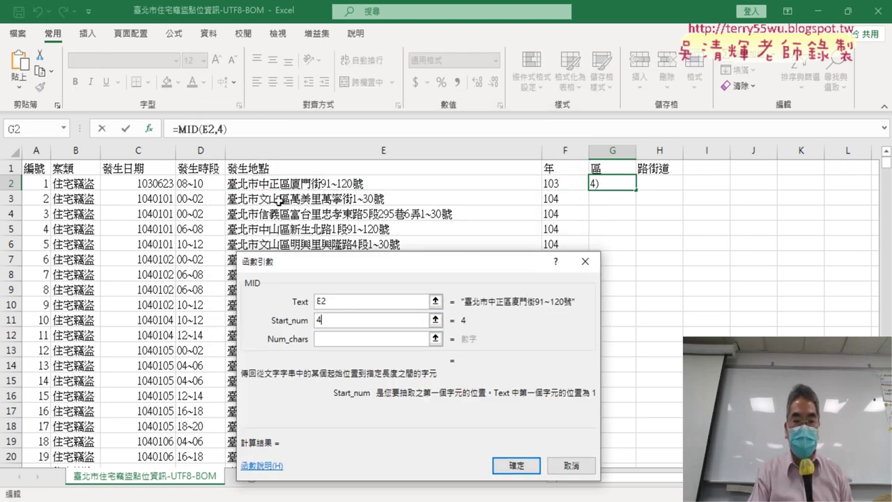
{"action": "left_click", "coordinate": [331, 340]}
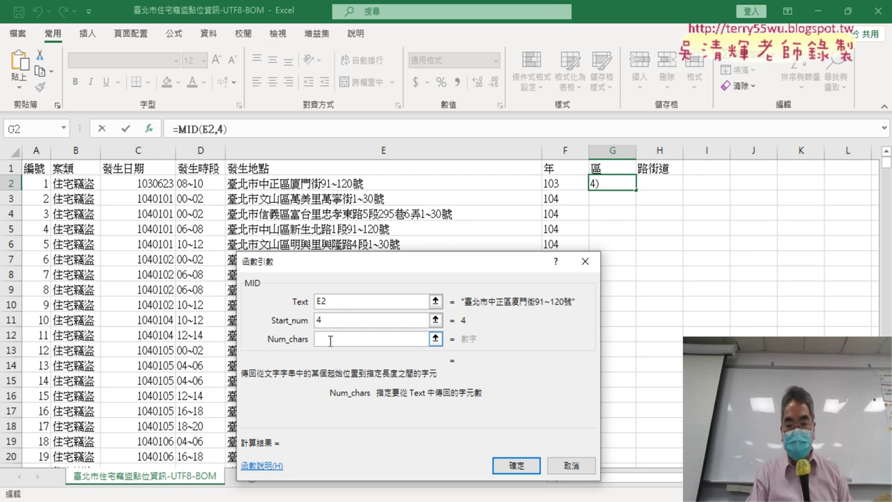
{"action": "type", "text": ",3"}
{"action": "left_click", "coordinate": [516, 465]}
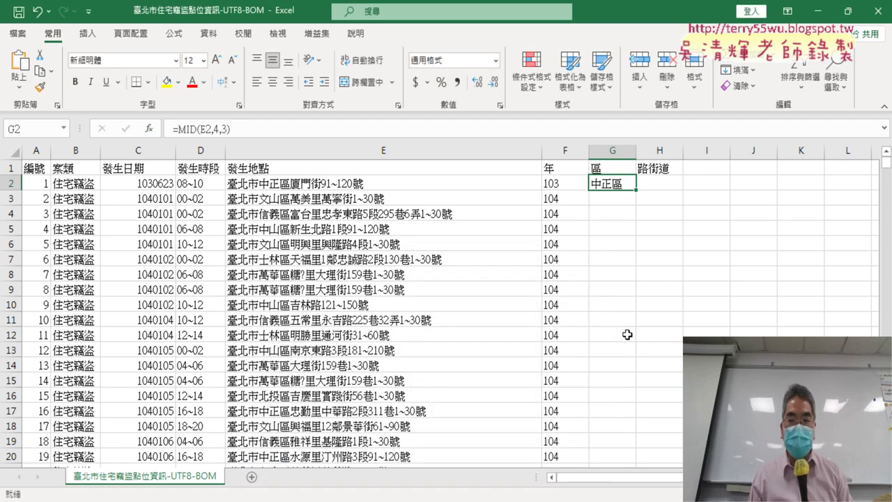
{"action": "double_click", "coordinate": [636, 190]}
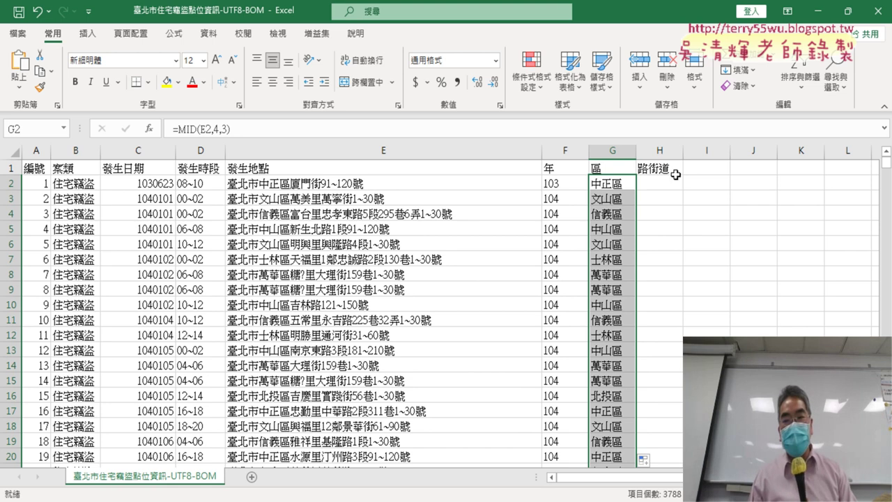
{"action": "left_click_drag", "start_coordinate": [681, 152], "coordinate": [755, 152]}
{"action": "left_click", "coordinate": [697, 183]}
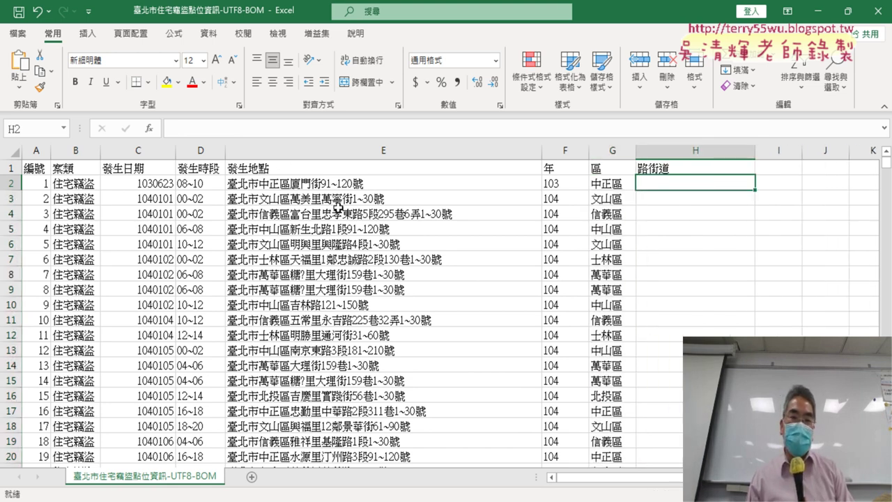
{"action": "left_click", "coordinate": [332, 200]}
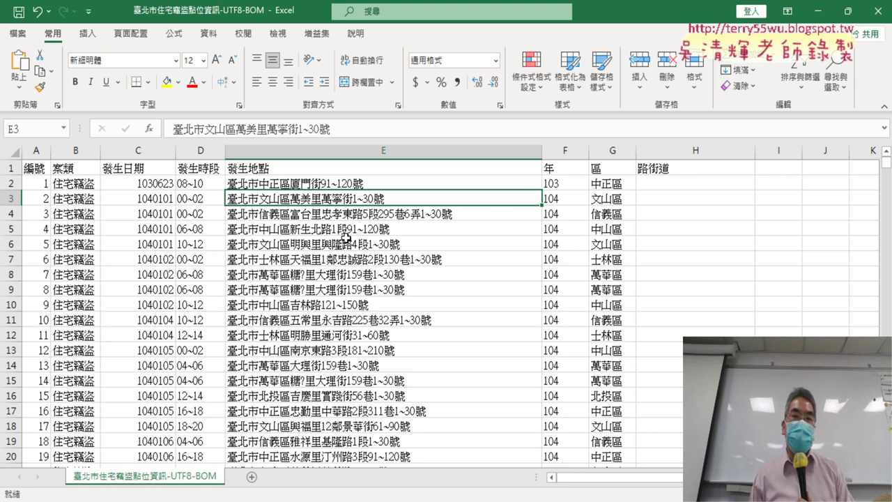
{"action": "left_click", "coordinate": [291, 182]}
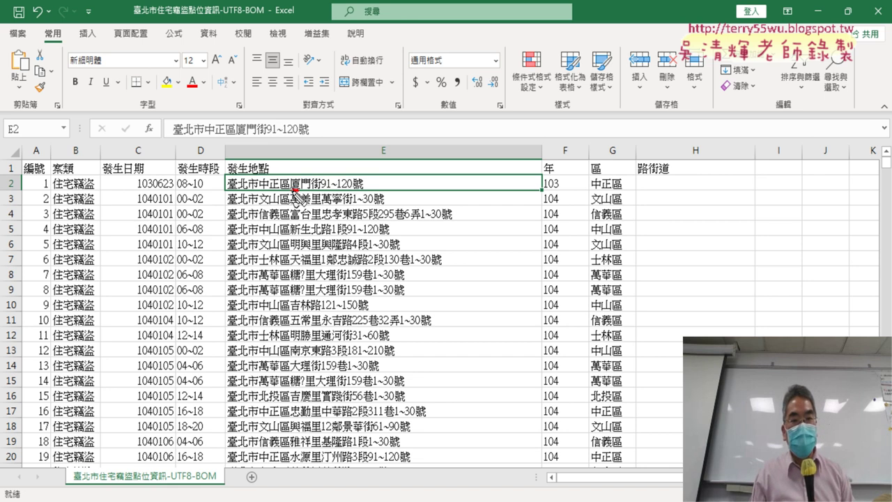
{"action": "left_click_drag", "start_coordinate": [293, 189], "coordinate": [312, 189]}
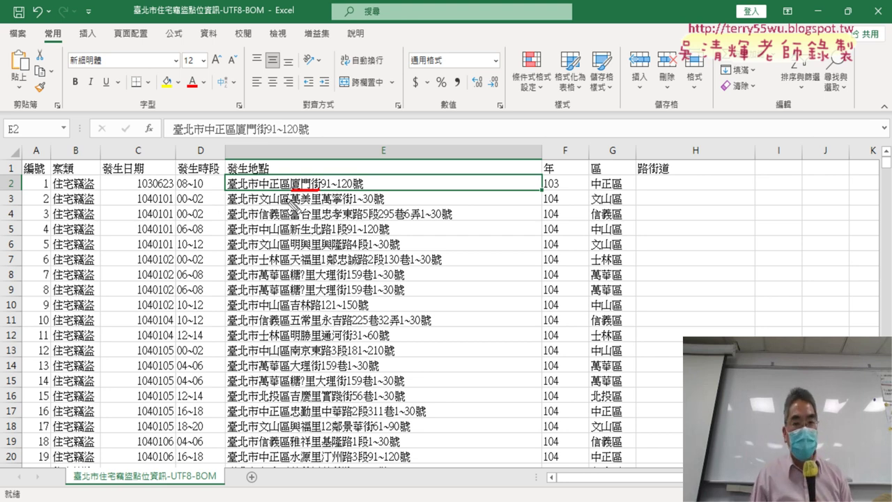
{"action": "left_click_drag", "start_coordinate": [280, 174], "coordinate": [290, 193]}
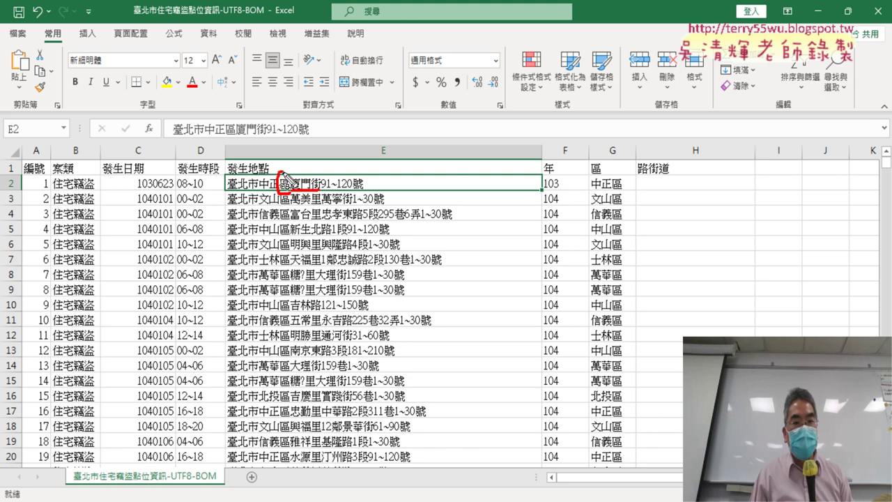
{"action": "mouse_move", "coordinate": [262, 133]}
{"action": "left_mouse_down"}
{"action": "mouse_move", "coordinate": [287, 175]}
{"action": "mouse_move", "coordinate": [294, 161]}
{"action": "left_mouse_up"}
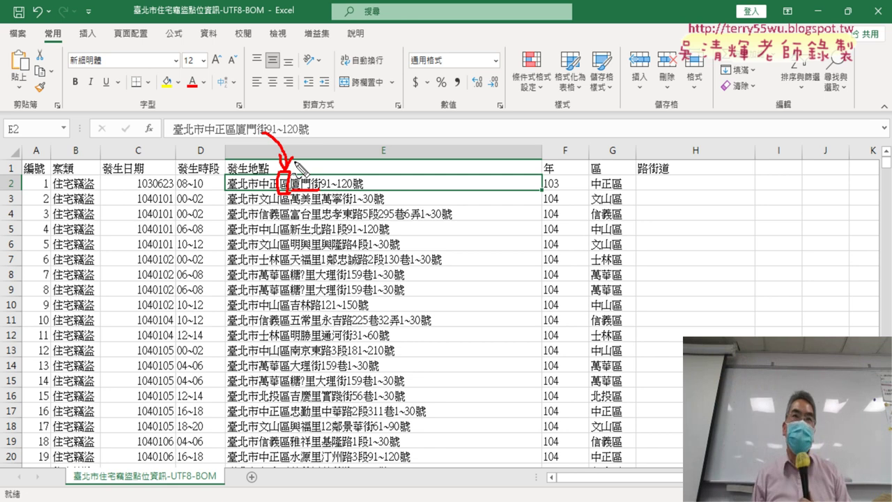
{"action": "left_click_drag", "start_coordinate": [291, 188], "coordinate": [318, 188]}
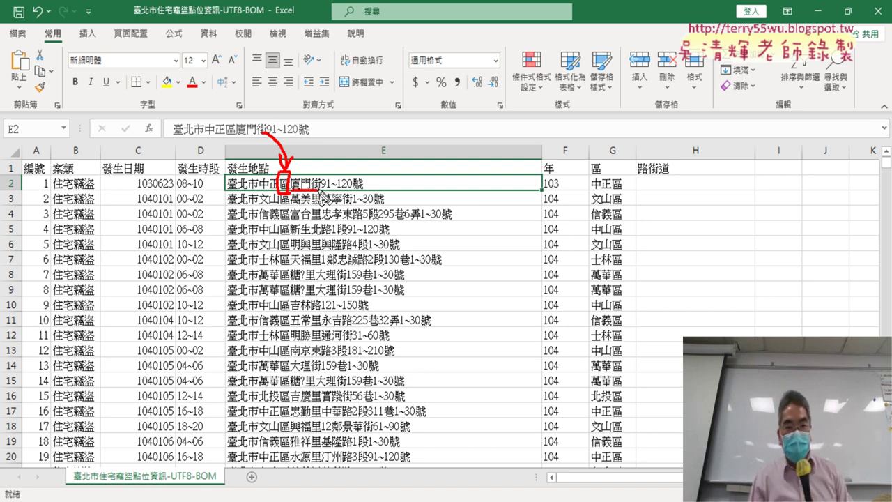
{"action": "left_click_drag", "start_coordinate": [323, 222], "coordinate": [362, 222]}
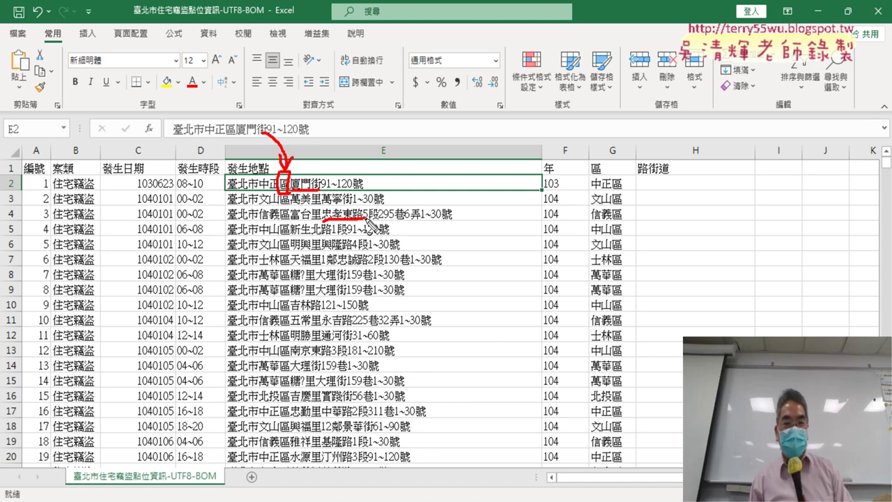
{"action": "key", "text": "Escape"}
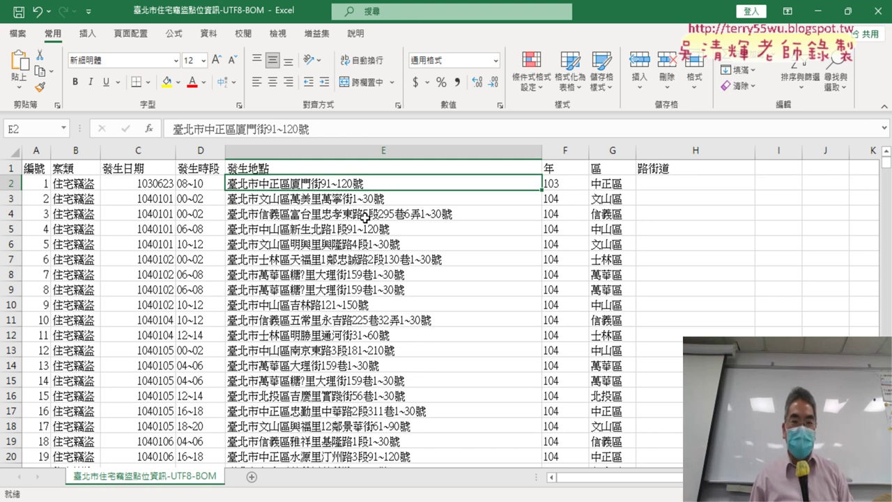
{"action": "left_click", "coordinate": [367, 260]}
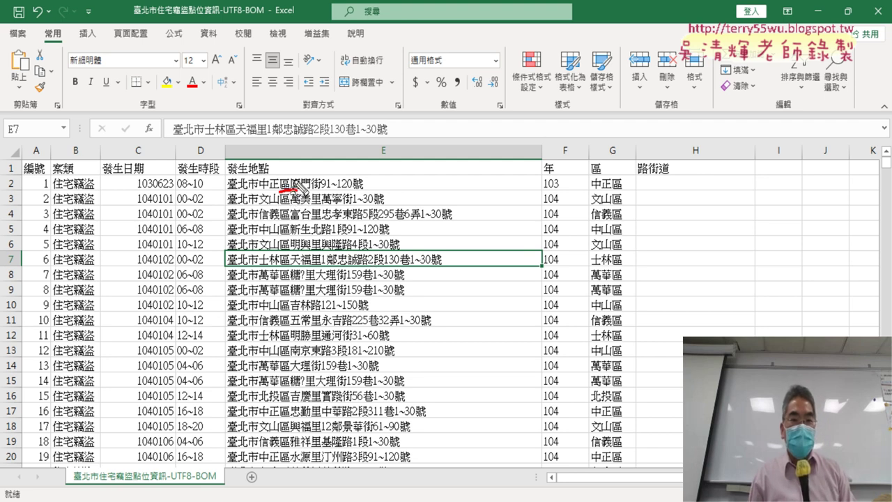
{"action": "mouse_move", "coordinate": [280, 188]}
{"action": "left_mouse_down"}
{"action": "mouse_move", "coordinate": [292, 178]}
{"action": "mouse_move", "coordinate": [298, 188]}
{"action": "left_mouse_up"}
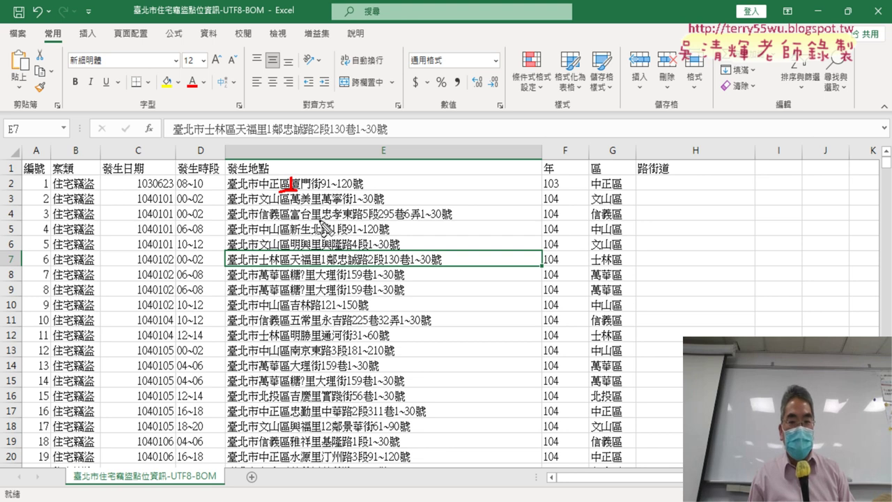
{"action": "left_click_drag", "start_coordinate": [313, 224], "coordinate": [321, 213]}
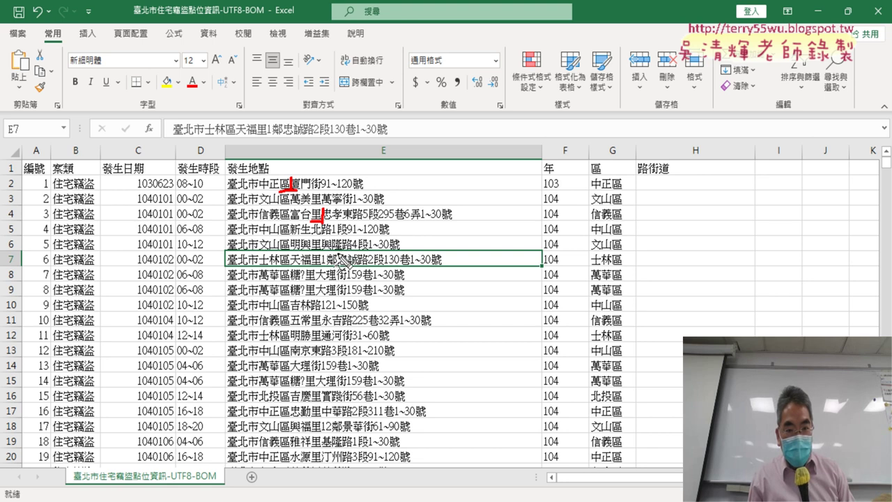
{"action": "left_click_drag", "start_coordinate": [339, 256], "coordinate": [339, 266]}
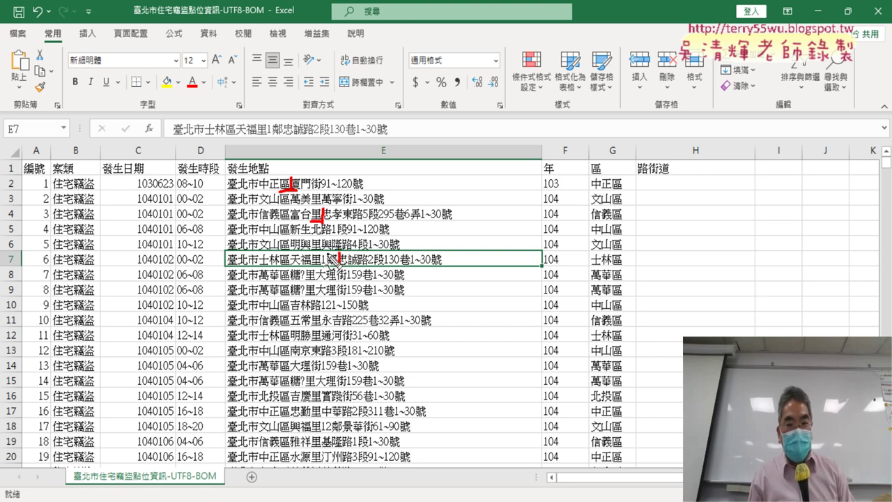
{"action": "left_click_drag", "start_coordinate": [339, 266], "coordinate": [329, 267]}
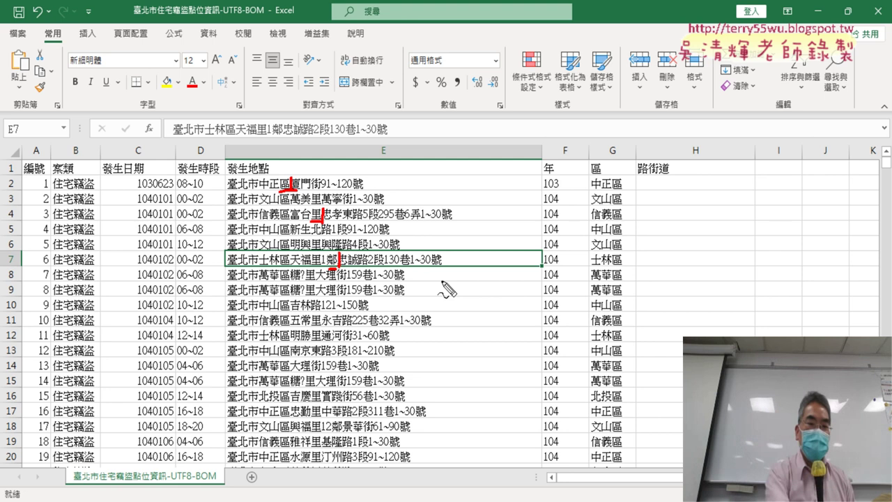
{"action": "key", "text": "Escape"}
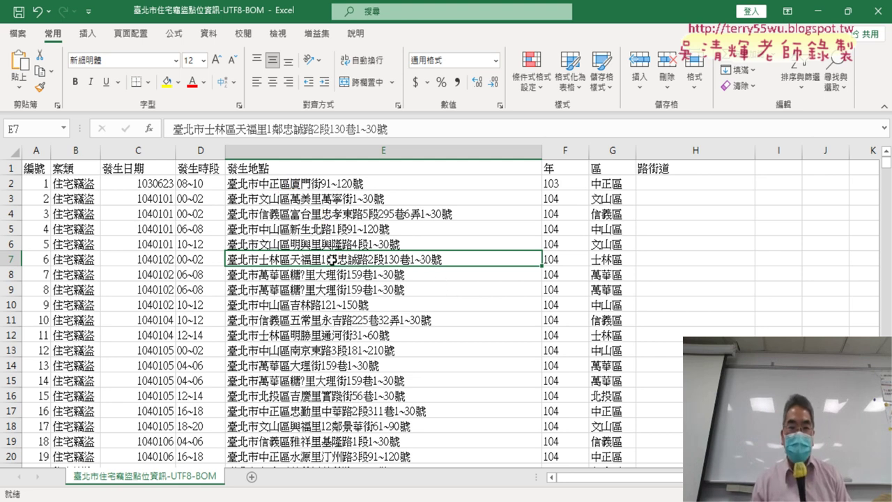
{"action": "left_click", "coordinate": [697, 260]}
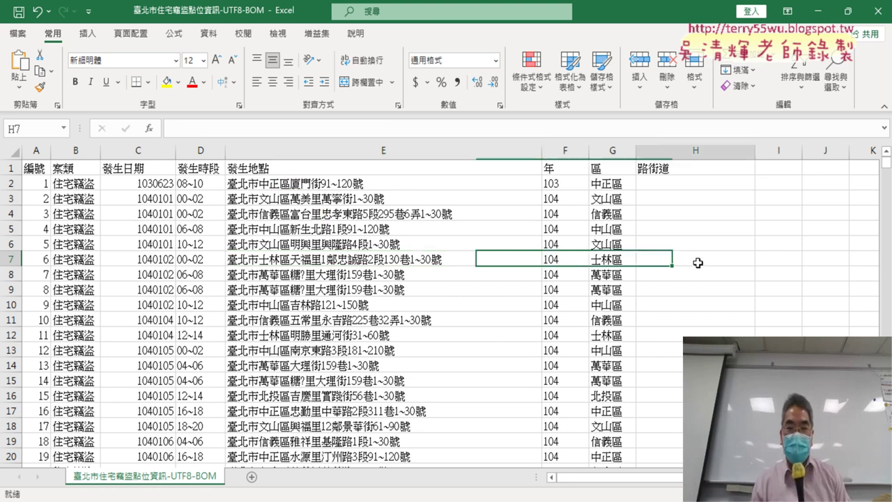
{"action": "double_click", "coordinate": [335, 259]}
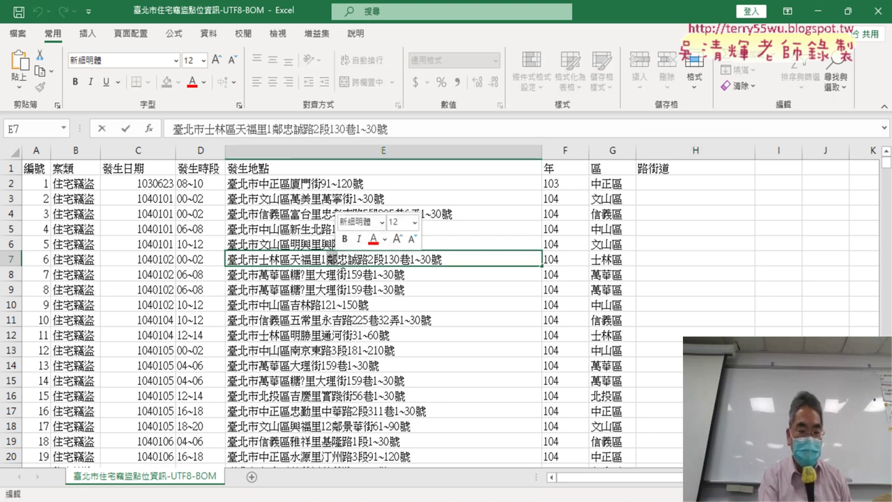
{"action": "left_click", "coordinate": [682, 261]}
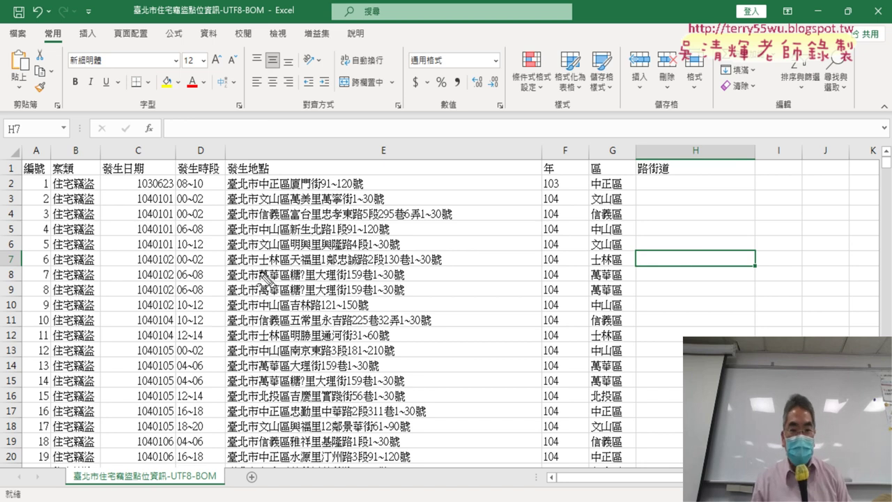
{"action": "left_click_drag", "start_coordinate": [4, 264], "coordinate": [18, 264]}
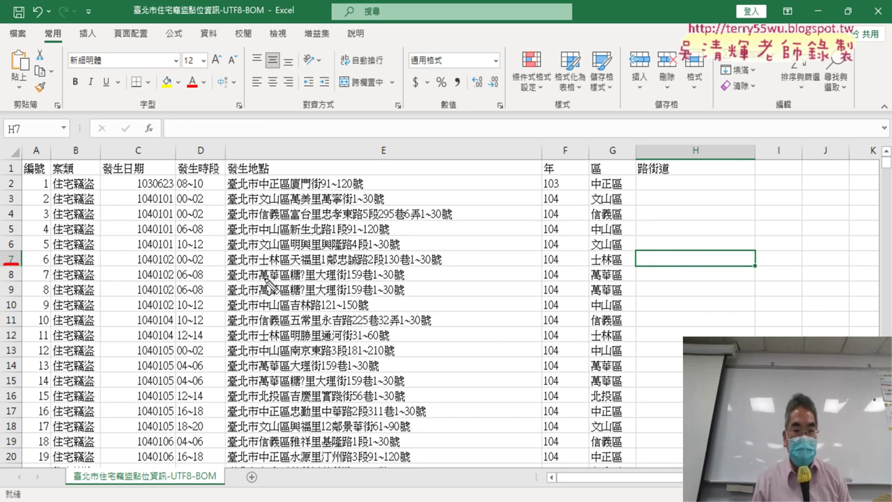
{"action": "left_click_drag", "start_coordinate": [312, 266], "coordinate": [355, 266]}
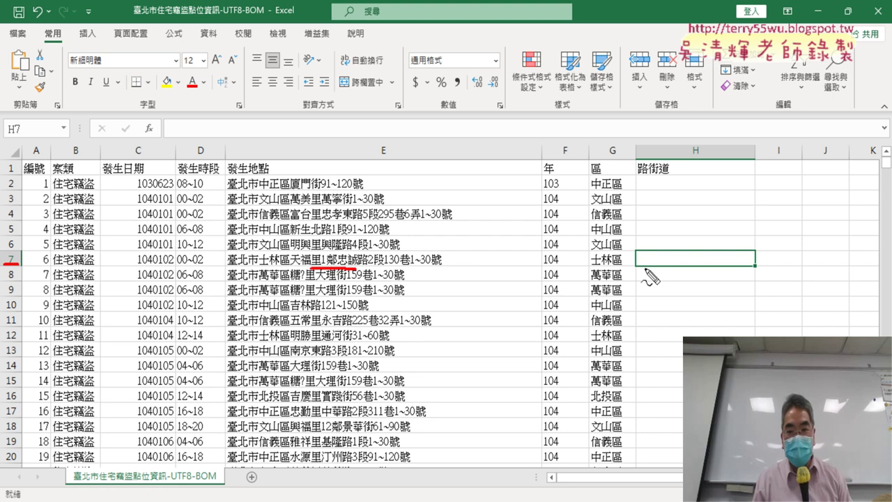
{"action": "left_click_drag", "start_coordinate": [631, 268], "coordinate": [628, 271]}
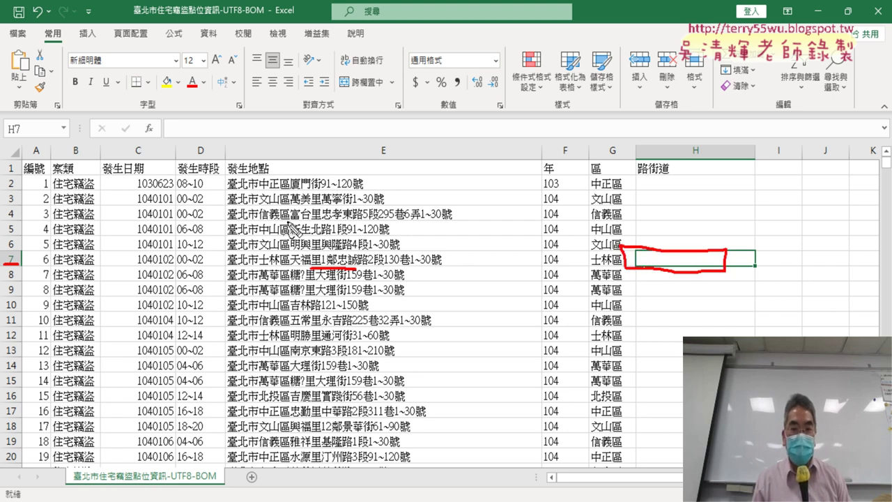
{"action": "key", "text": "Escape"}
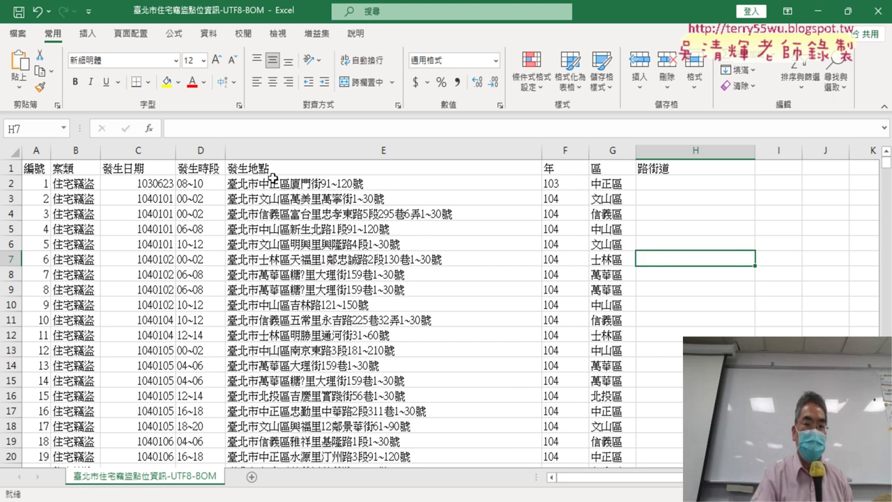
- Pick the FIND function for cell H7 from the function list
{"action": "left_click", "coordinate": [150, 128]}
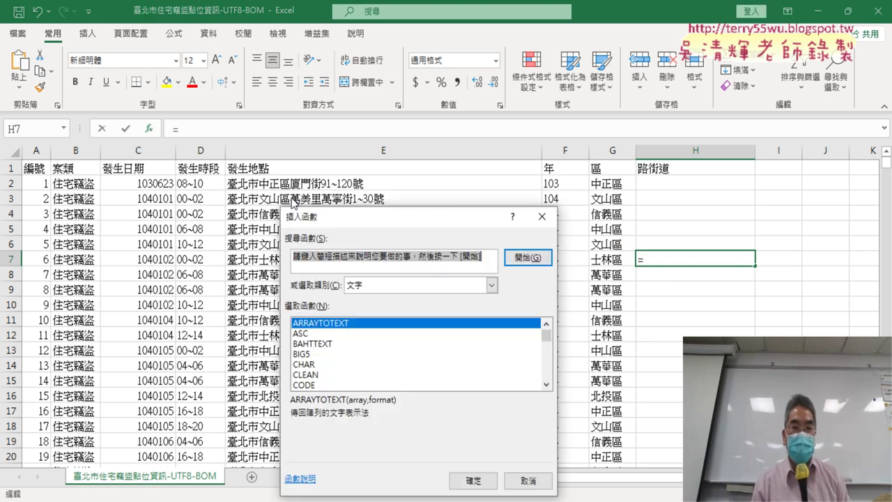
{"action": "left_click_drag", "start_coordinate": [394, 220], "coordinate": [383, 88]}
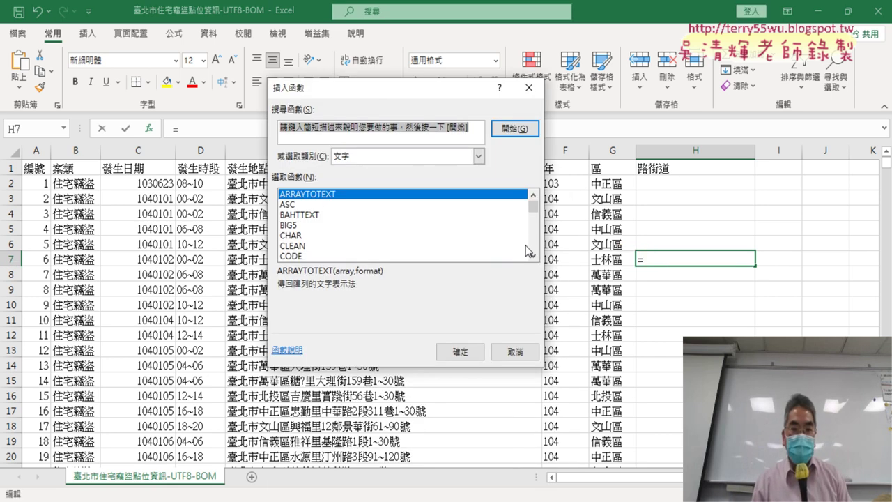
{"action": "scroll", "coordinate": [534, 254], "scroll_direction": "down", "scroll_amount": 5}
{"action": "scroll", "coordinate": [533, 254], "scroll_direction": "down", "scroll_amount": 2}
{"action": "scroll", "coordinate": [536, 204], "scroll_direction": "up", "scroll_amount": 2}
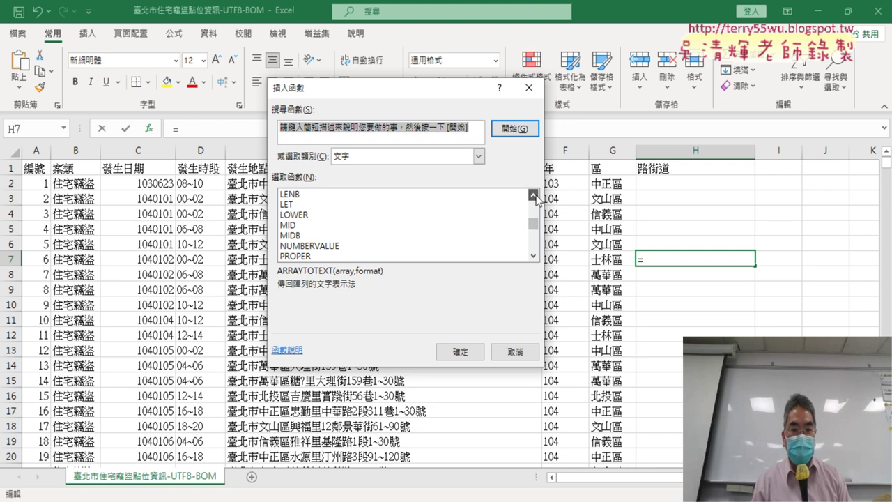
{"action": "scroll", "coordinate": [535, 204], "scroll_direction": "up", "scroll_amount": 3}
{"action": "scroll", "coordinate": [536, 203], "scroll_direction": "up", "scroll_amount": 3}
{"action": "scroll", "coordinate": [536, 203], "scroll_direction": "up", "scroll_amount": 1}
{"action": "double_click", "coordinate": [297, 205]}
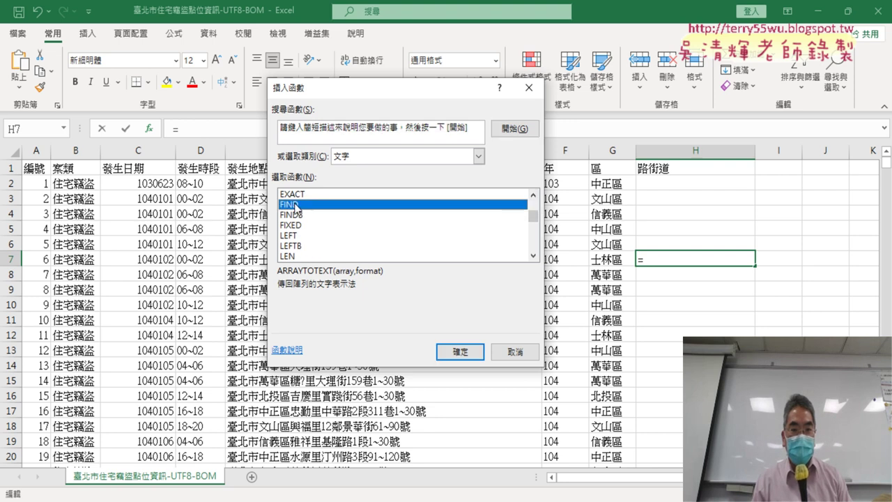
- Set FIND to search for 鄰 within E7, giving 11
{"action": "mouse_move", "coordinate": [402, 160]}
{"action": "left_mouse_down"}
{"action": "mouse_move", "coordinate": [479, 222]}
{"action": "mouse_move", "coordinate": [451, 289]}
{"action": "left_mouse_up"}
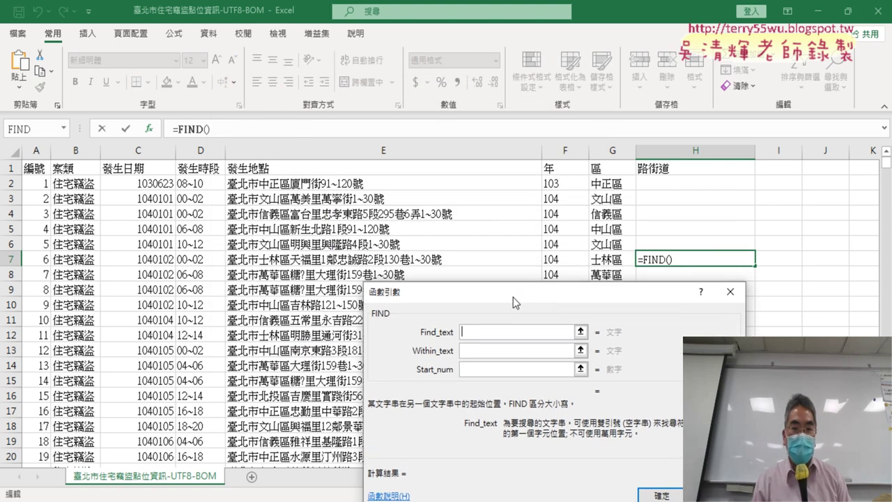
{"action": "type", "text": "鄰"}
{"action": "left_click", "coordinate": [419, 341]}
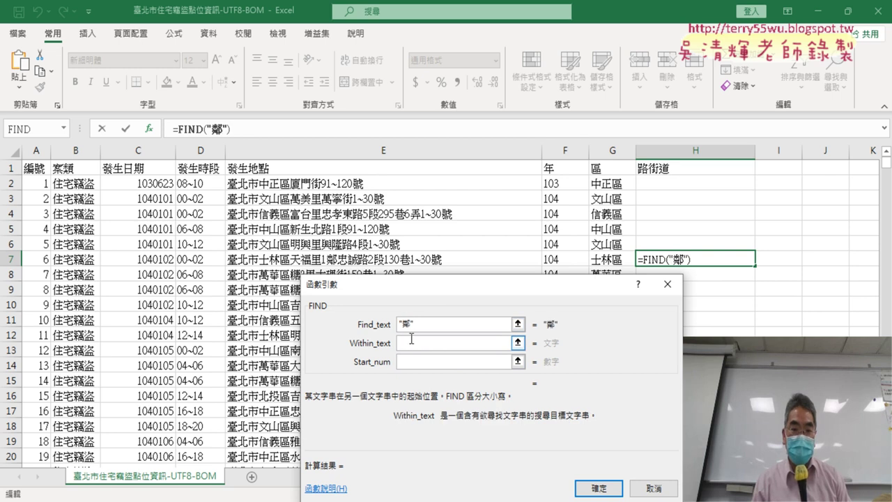
{"action": "left_click", "coordinate": [452, 261]}
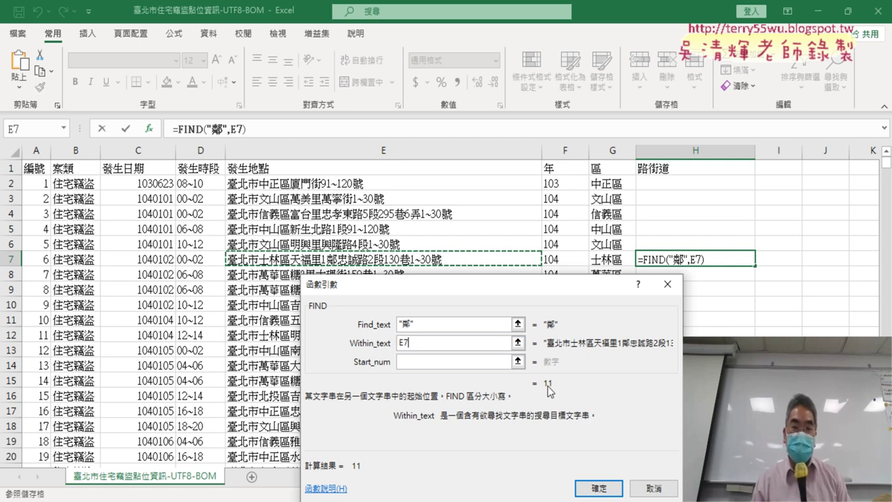
{"action": "left_click", "coordinate": [599, 488]}
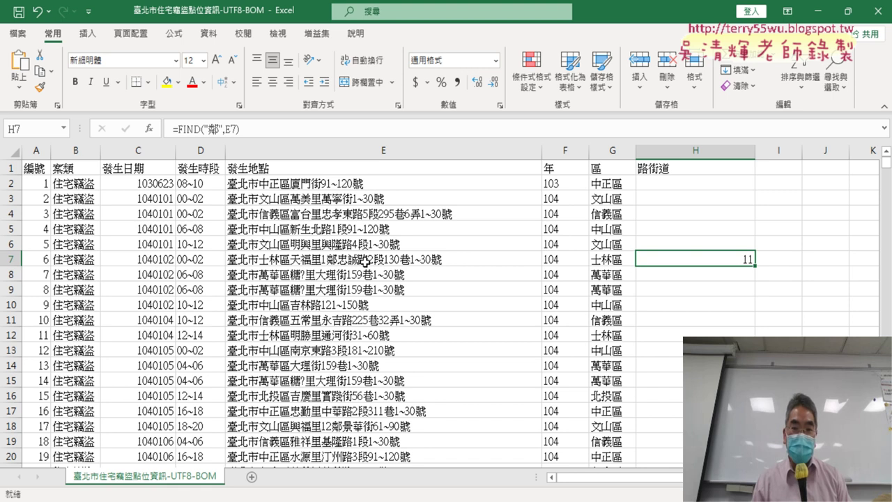
- Append +1 so H7 holds =FIND("鄰",E7)+1 and shows 12
{"action": "left_click", "coordinate": [263, 127]}
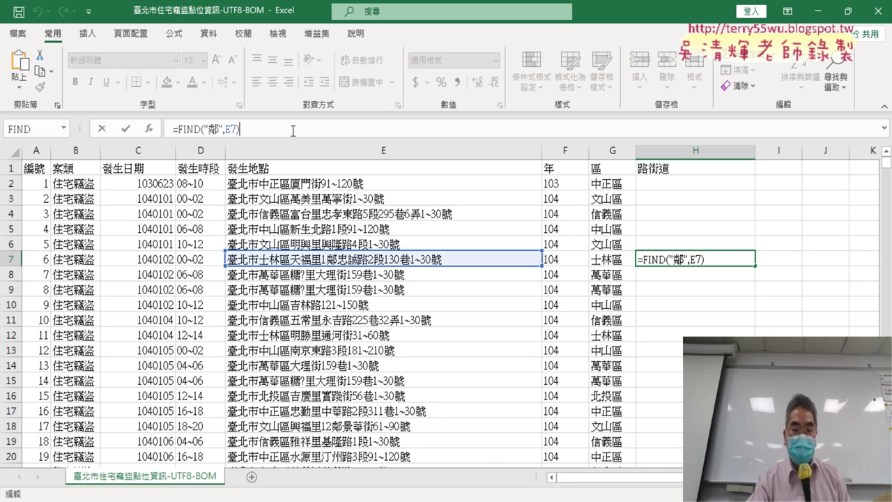
{"action": "type", "text": "+1"}
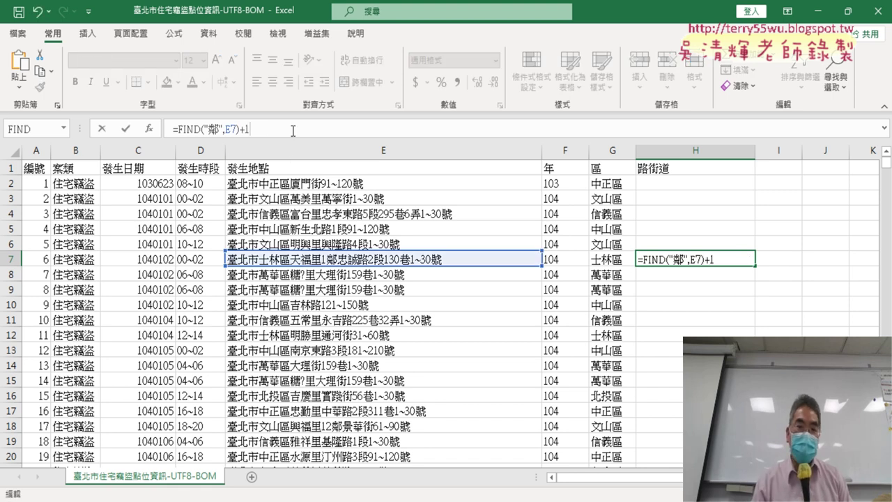
{"action": "left_click", "coordinate": [124, 130]}
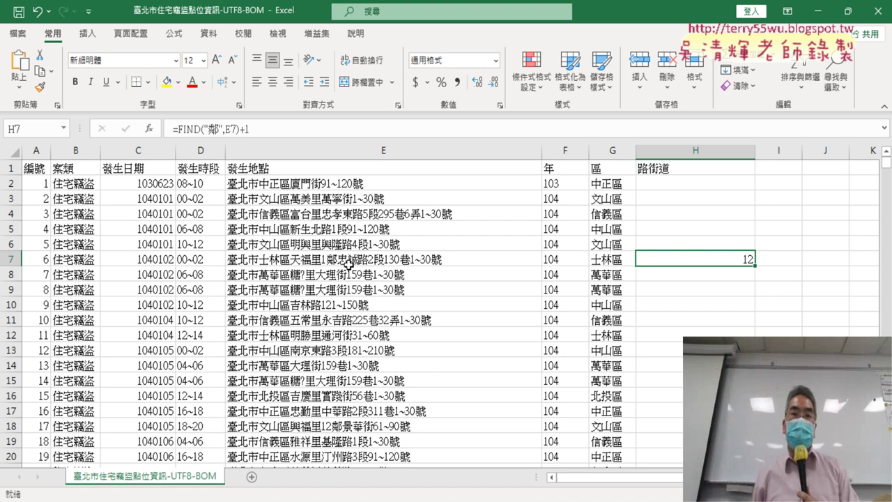
- Copy H7's formula up to H2:H6 and compare their #VALUE! results with the E6 address
{"action": "left_click_drag", "start_coordinate": [755, 267], "coordinate": [762, 181]}
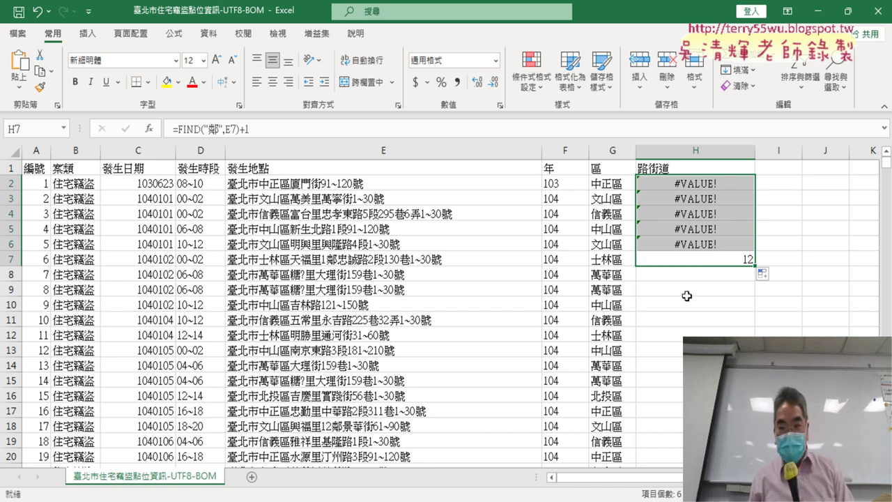
{"action": "left_click", "coordinate": [700, 245]}
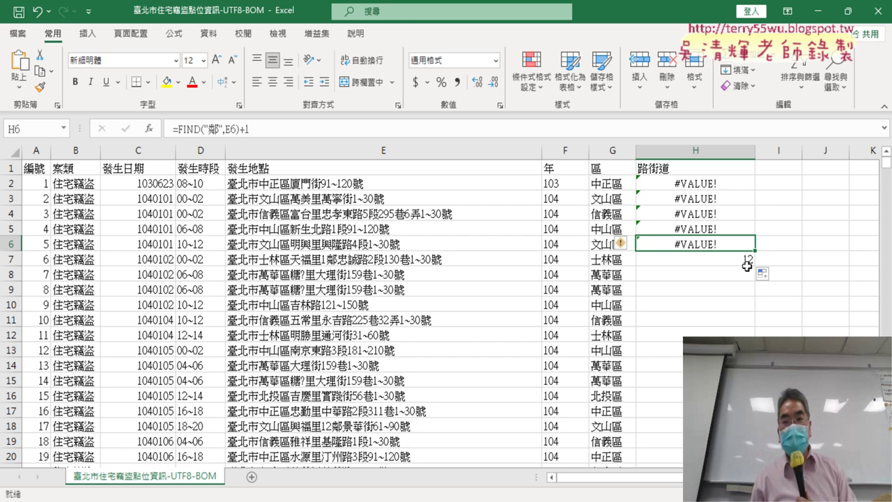
{"action": "left_click", "coordinate": [737, 263]}
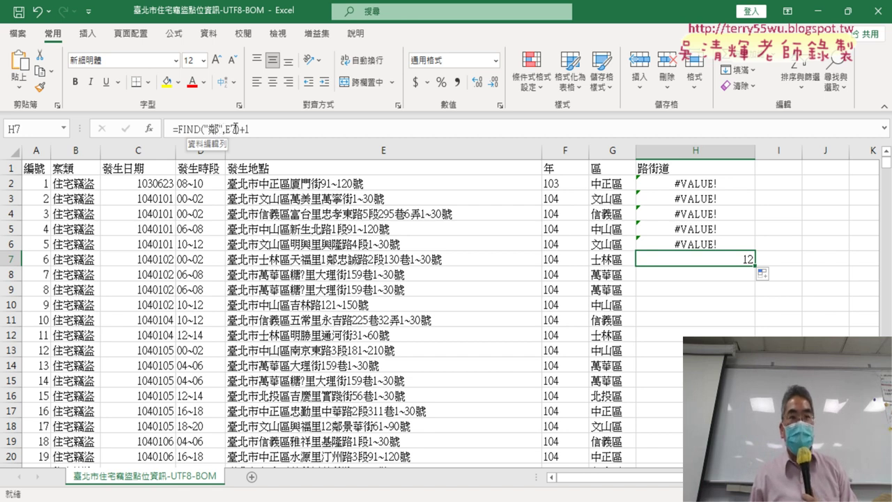
{"action": "left_click", "coordinate": [675, 246]}
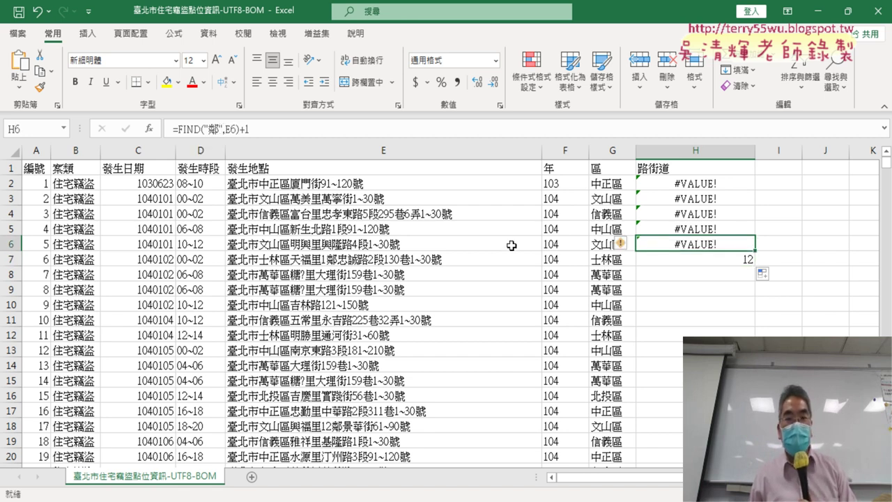
{"action": "left_click", "coordinate": [467, 244]}
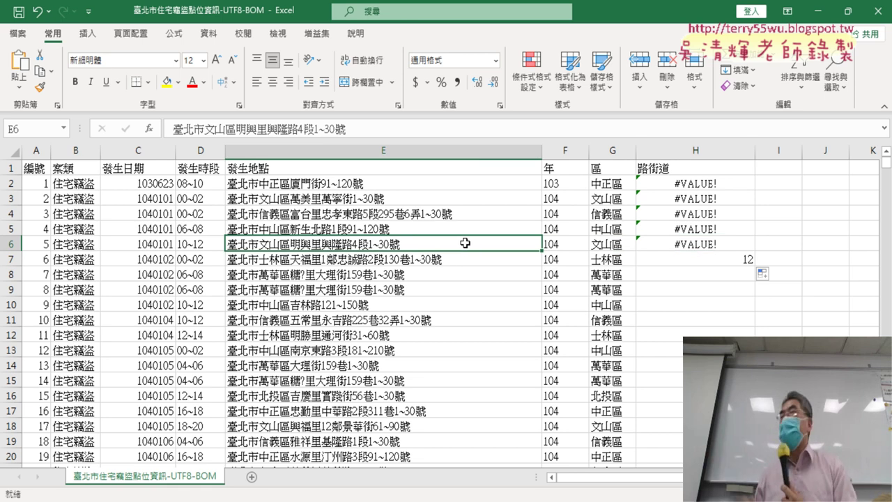
{"action": "left_click", "coordinate": [736, 248]}
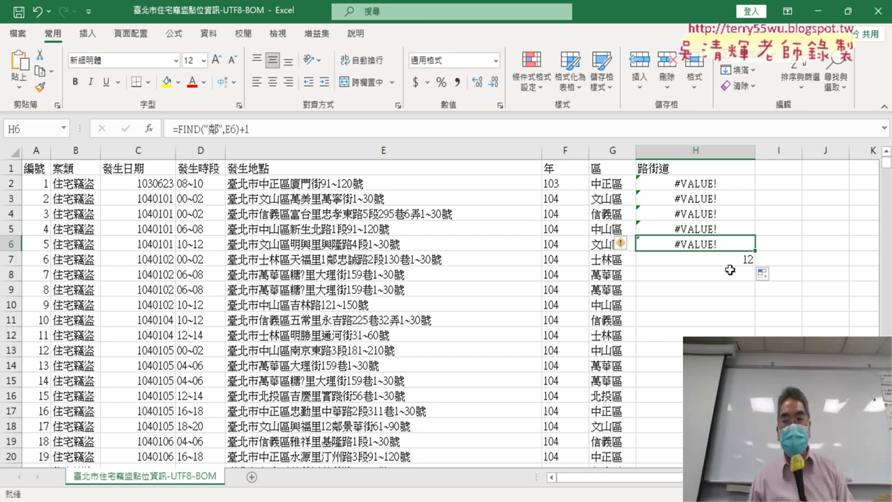
{"action": "left_click", "coordinate": [735, 262]}
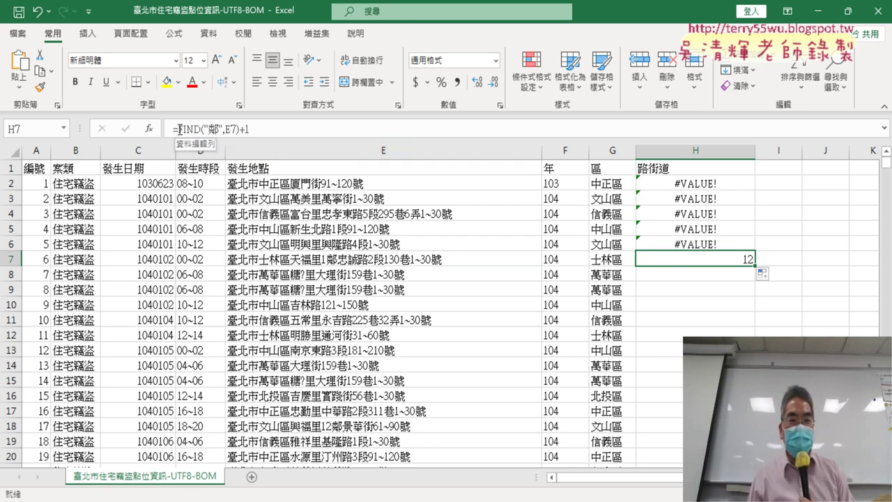
- Delete the +1 from H7's formula, leaving =FIND("鄰",E7)
{"action": "left_click_drag", "start_coordinate": [177, 129], "coordinate": [249, 130]}
{"action": "right_click", "coordinate": [217, 130]}
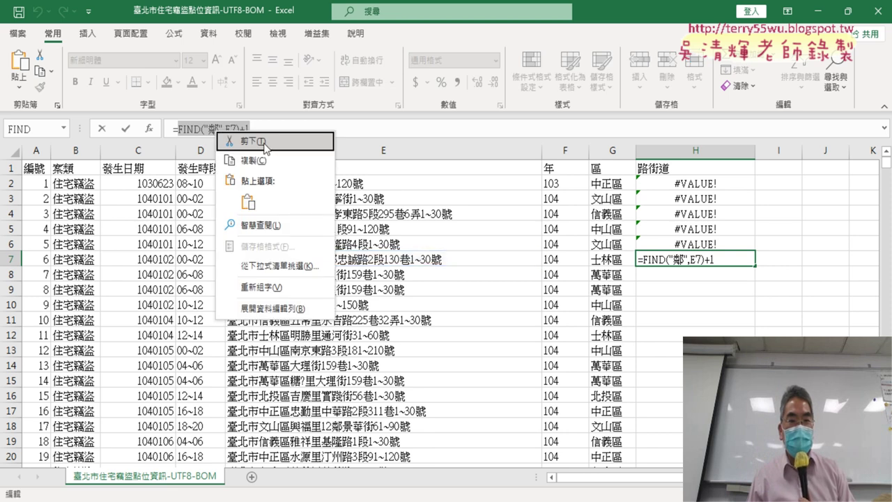
{"action": "key", "text": "Escape"}
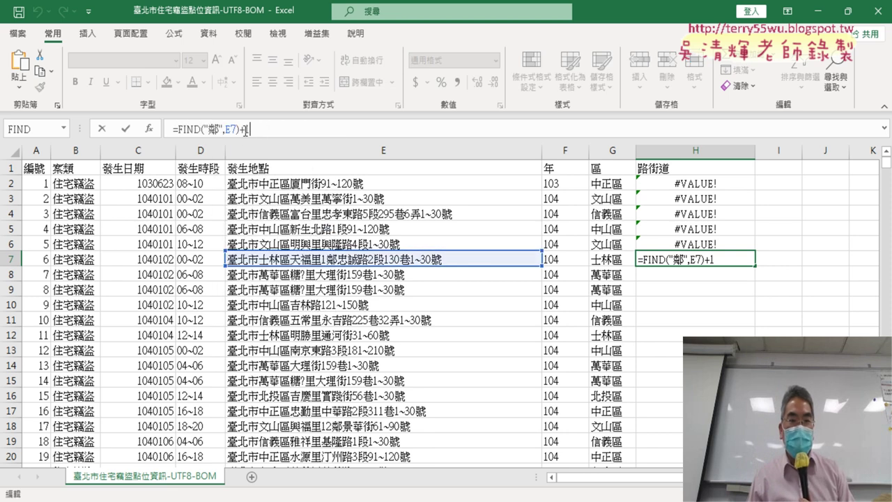
{"action": "left_click_drag", "start_coordinate": [265, 130], "coordinate": [239, 129]}
{"action": "key", "text": "Delete"}
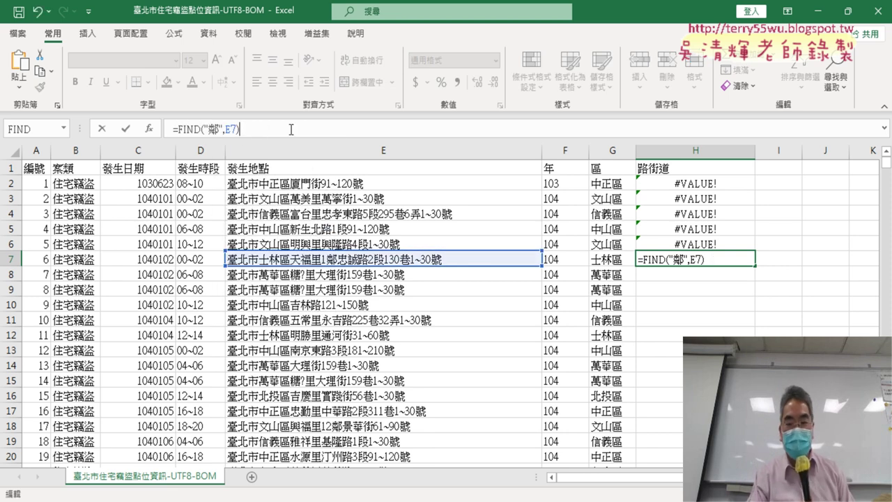
{"action": "key", "text": "Return"}
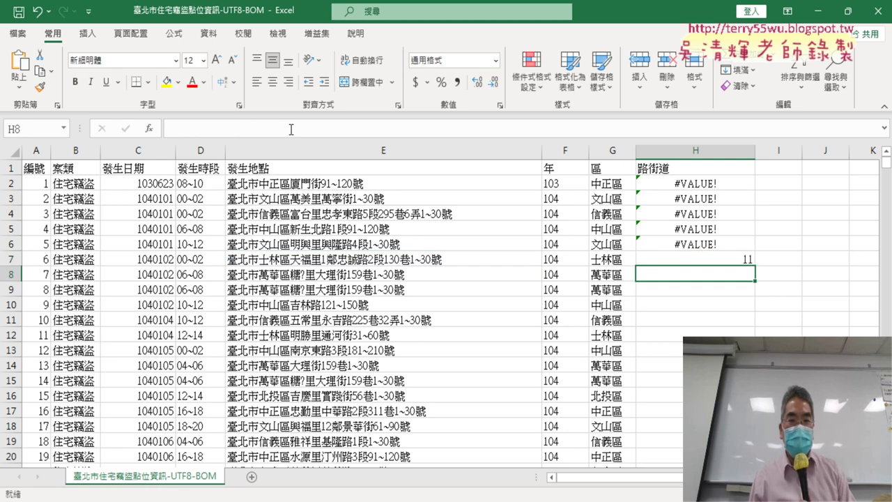
- Cut FIND("鄰",E7) out of H7's formula, leaving a bare =
{"action": "left_click", "coordinate": [654, 258]}
{"action": "left_click_drag", "start_coordinate": [240, 129], "coordinate": [181, 132]}
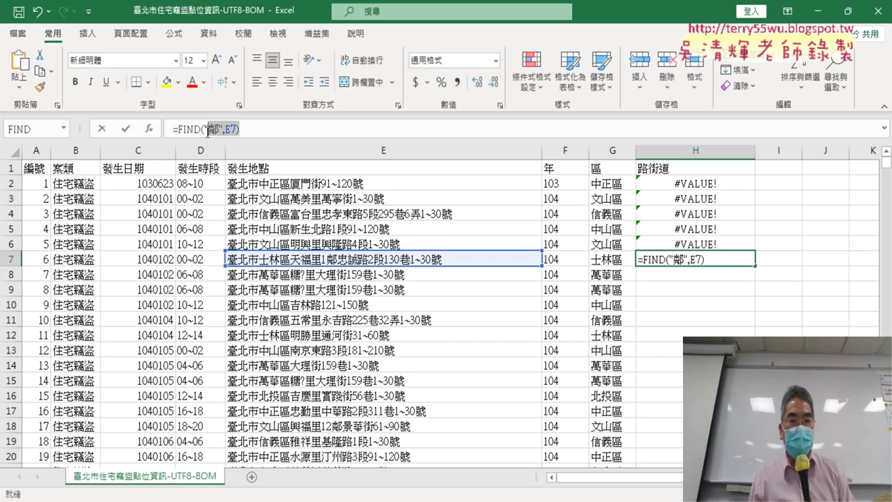
{"action": "right_click", "coordinate": [210, 129]}
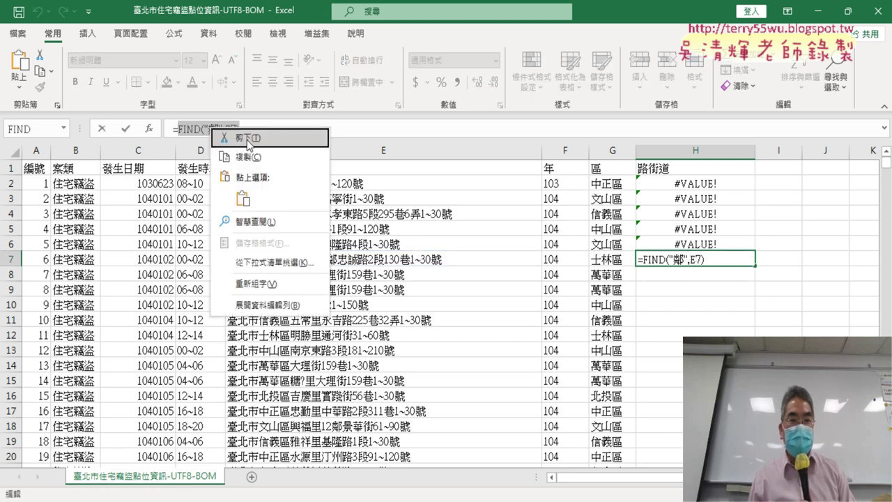
{"action": "left_click", "coordinate": [249, 140]}
{"action": "left_click", "coordinate": [148, 129]}
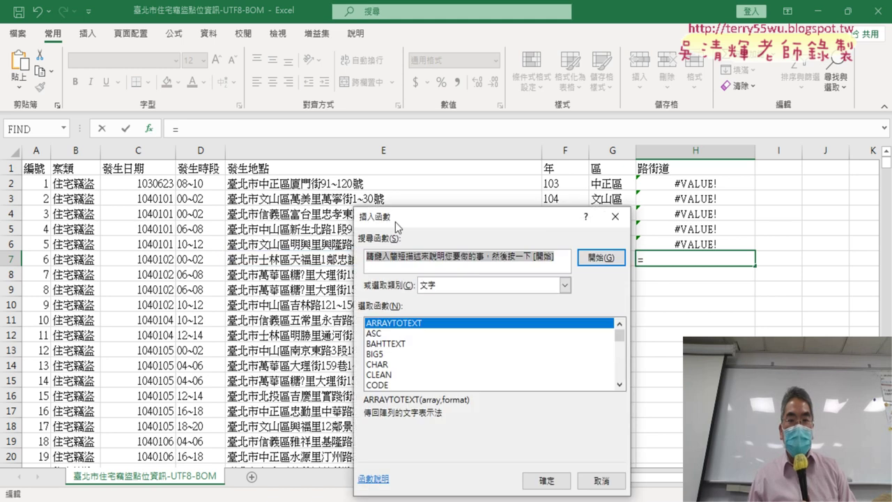
- Choose IFERROR from the 邏輯 category for H7's formula
{"action": "left_click_drag", "start_coordinate": [603, 162], "coordinate": [240, 149]}
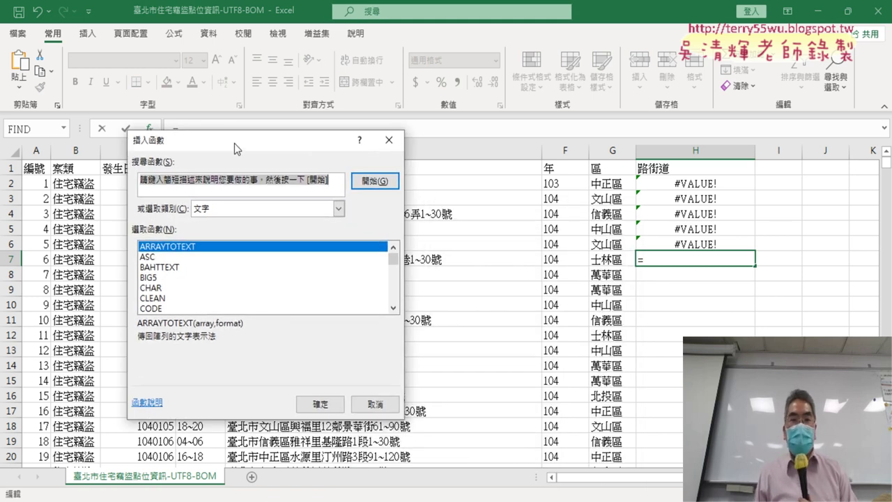
{"action": "left_click", "coordinate": [254, 205]}
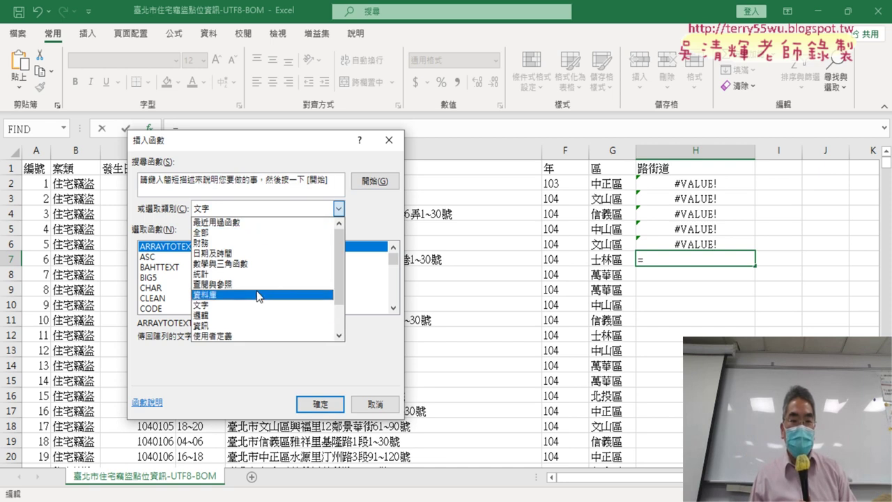
{"action": "left_click", "coordinate": [256, 315]}
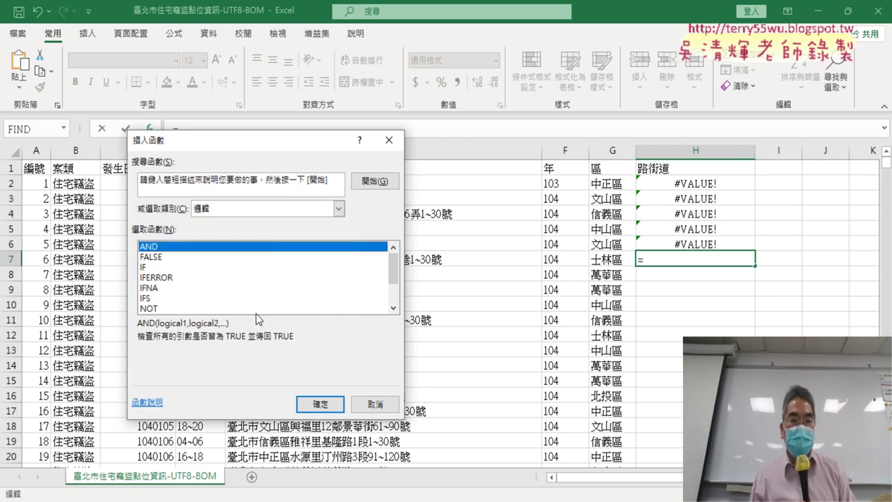
{"action": "left_click", "coordinate": [153, 279]}
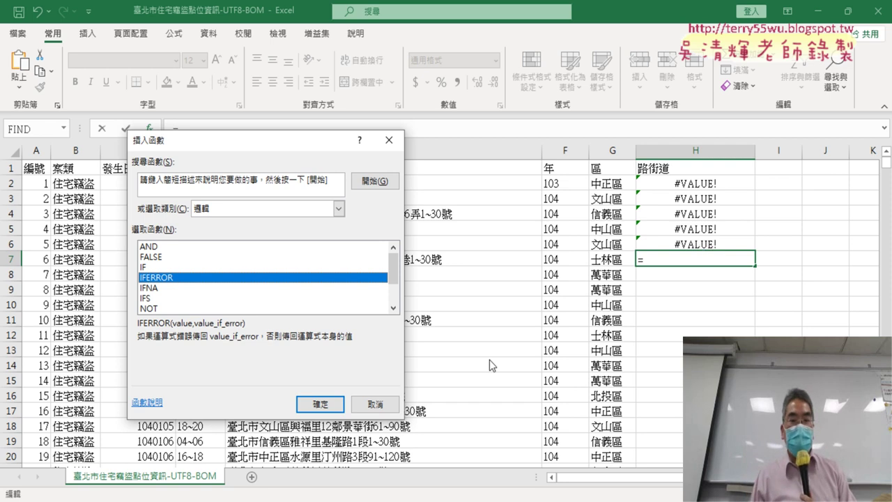
{"action": "left_click", "coordinate": [320, 405]}
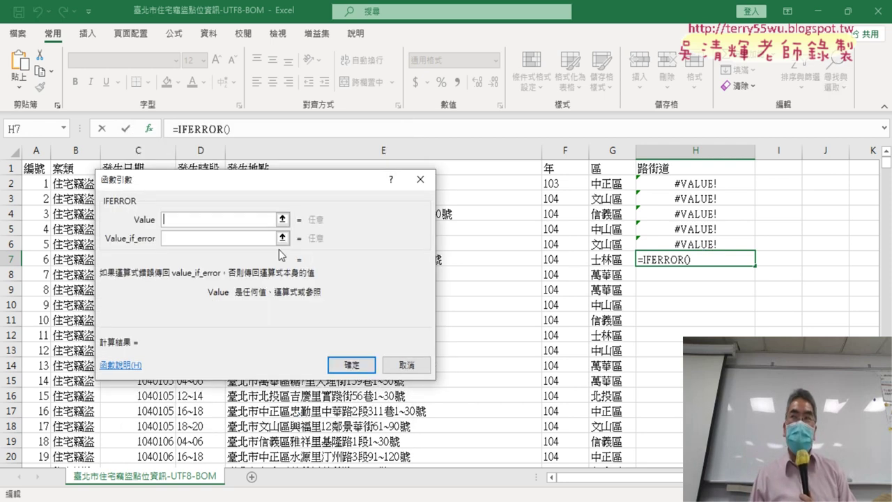
- Give IFERROR FIND("鄰",E7) as value and FIND("里",E7) as fallback, returning 11
{"action": "right_click", "coordinate": [215, 219]}
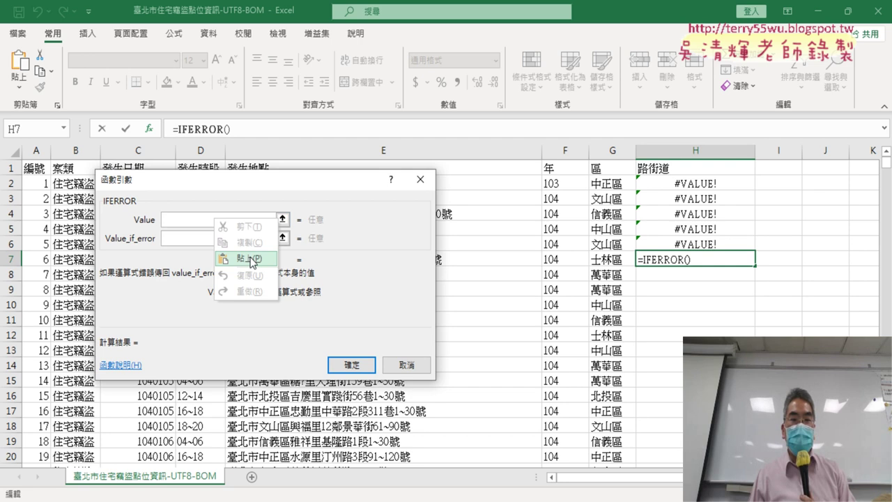
{"action": "left_click", "coordinate": [251, 259]}
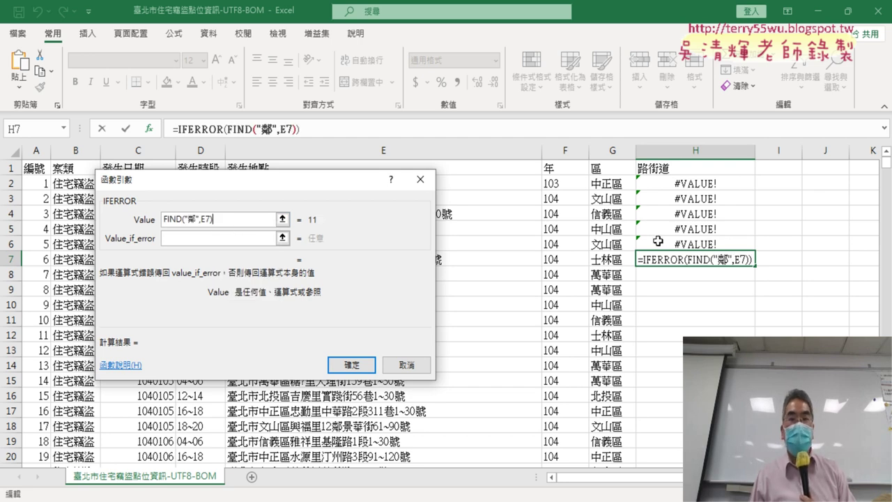
{"action": "left_click", "coordinate": [181, 238]}
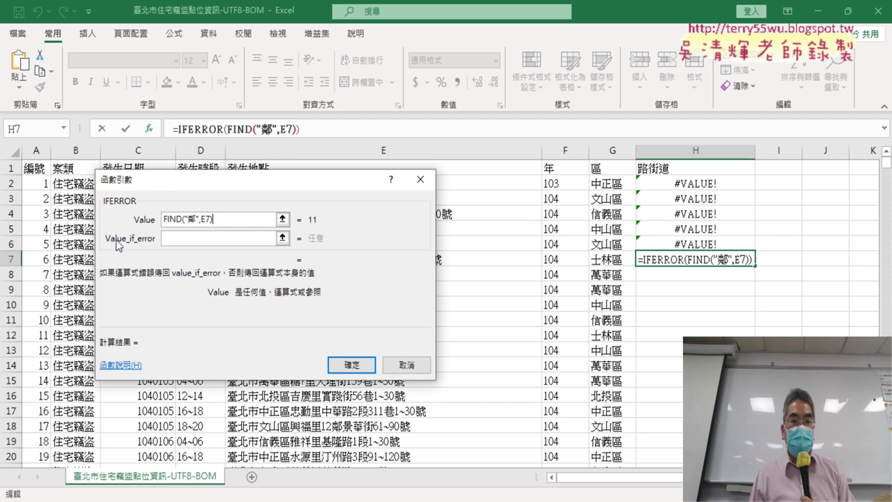
{"action": "right_click", "coordinate": [193, 240]}
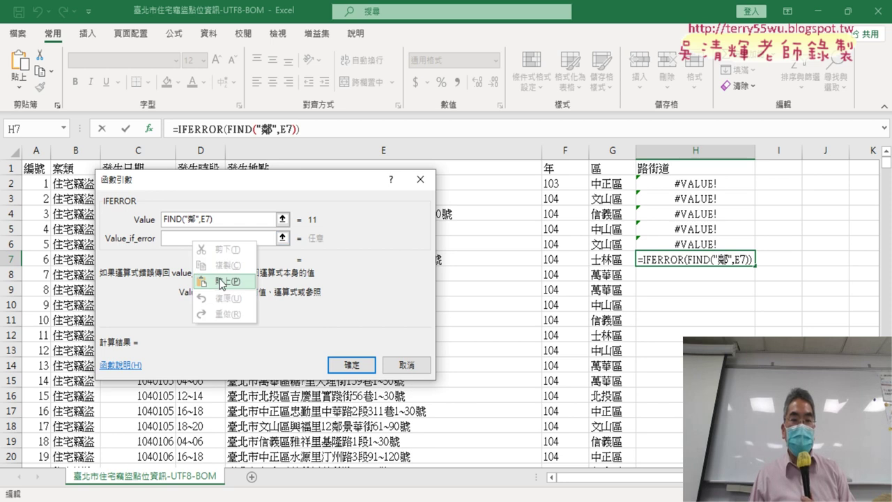
{"action": "left_click", "coordinate": [222, 282]}
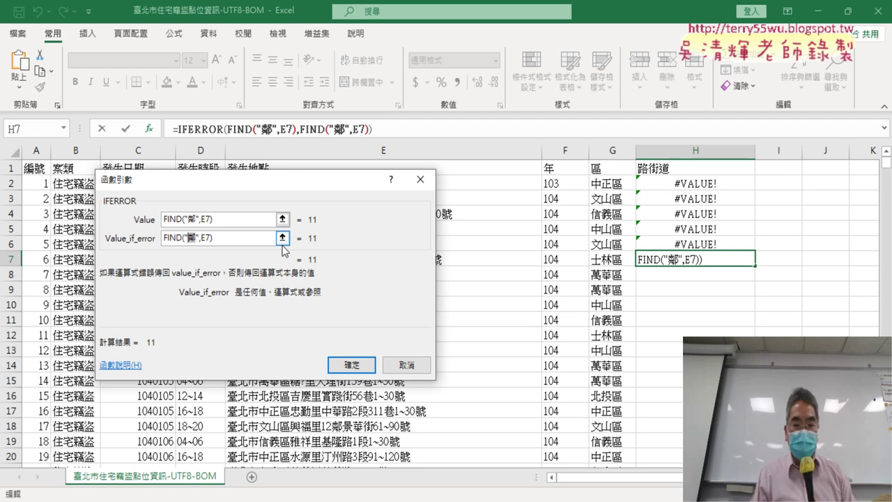
{"action": "type", "text": "l"}
{"action": "key", "text": "BackSpace"}
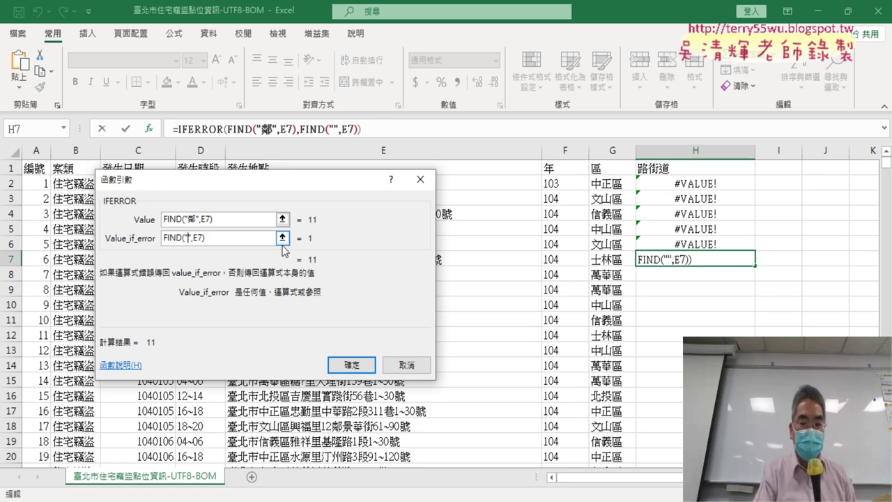
{"action": "type", "text": "ㄌㄧ3"}
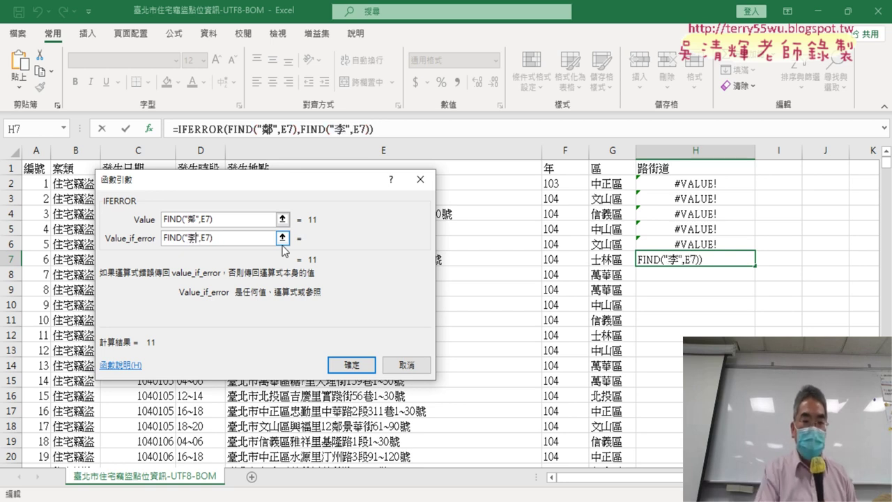
{"action": "key", "text": "Down"}
{"action": "key", "text": "Down"}
{"action": "key", "text": "Down"}
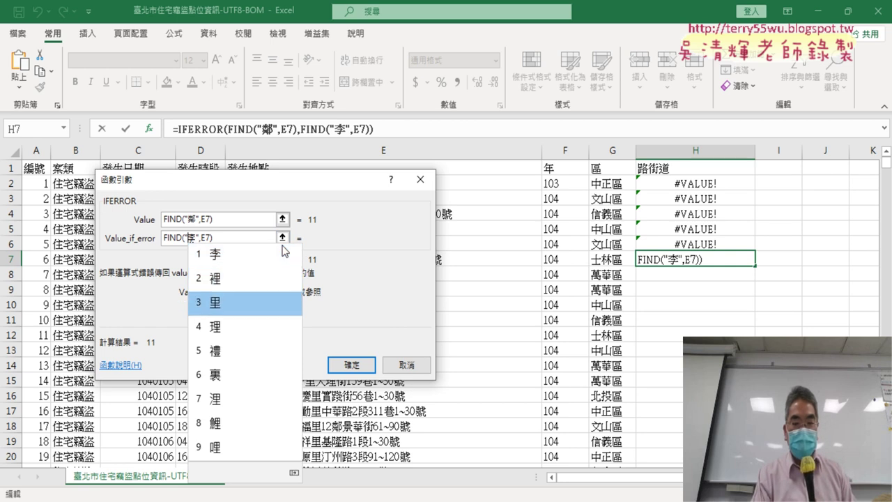
{"action": "key", "text": "Return"}
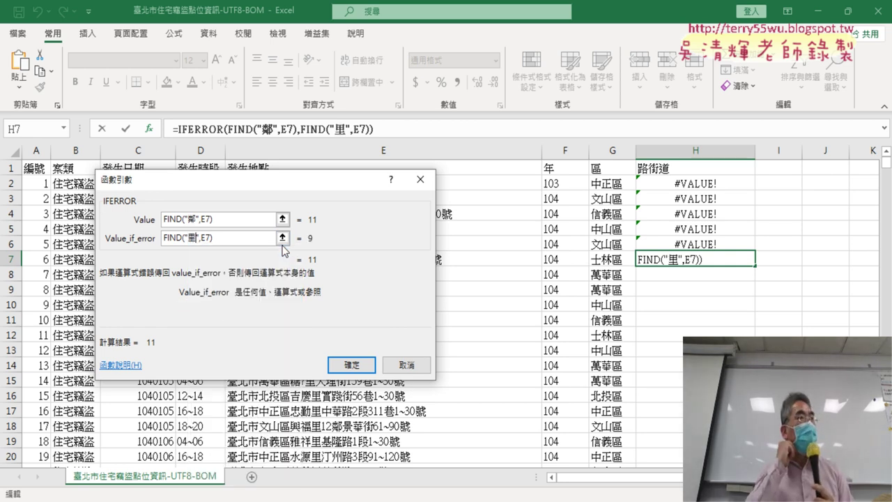
{"action": "left_click", "coordinate": [351, 365]}
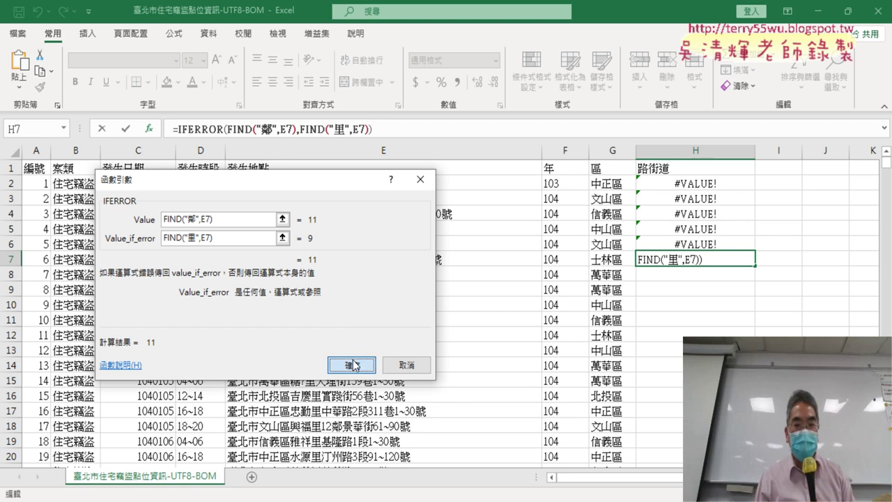
- Copy H7's IFERROR formula up into H2:H6, giving 9 for 里 addresses and #VALUE! in H2 and H5
{"action": "left_click_drag", "start_coordinate": [757, 268], "coordinate": [756, 183]}
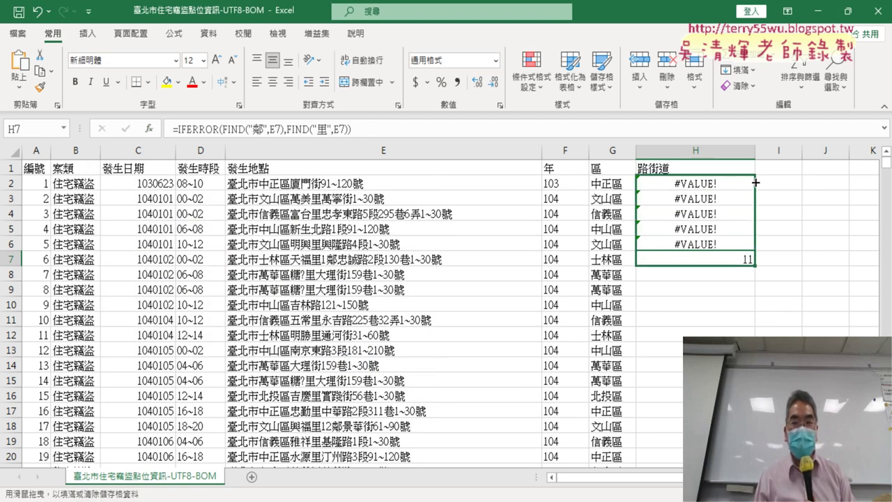
{"action": "left_click_drag", "start_coordinate": [756, 183], "coordinate": [756, 182]}
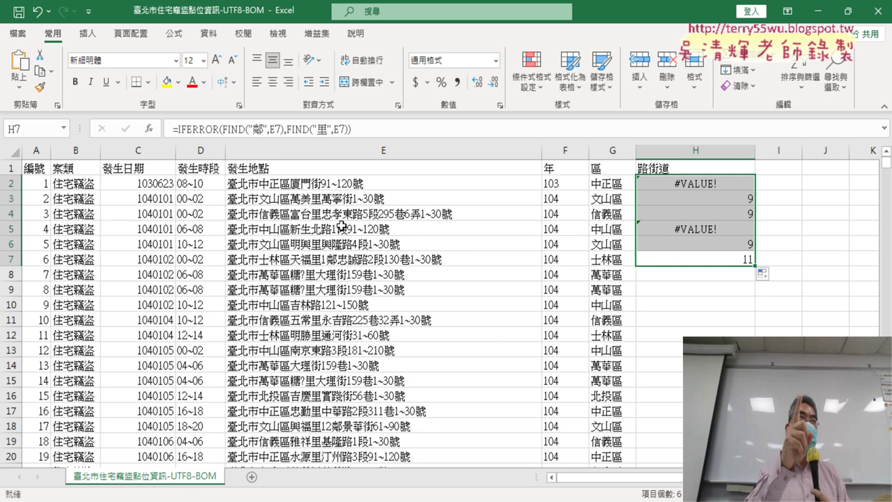
- Cut H7's formula and paste it as the Value argument of a new outer IFERROR
{"action": "left_click", "coordinate": [727, 258]}
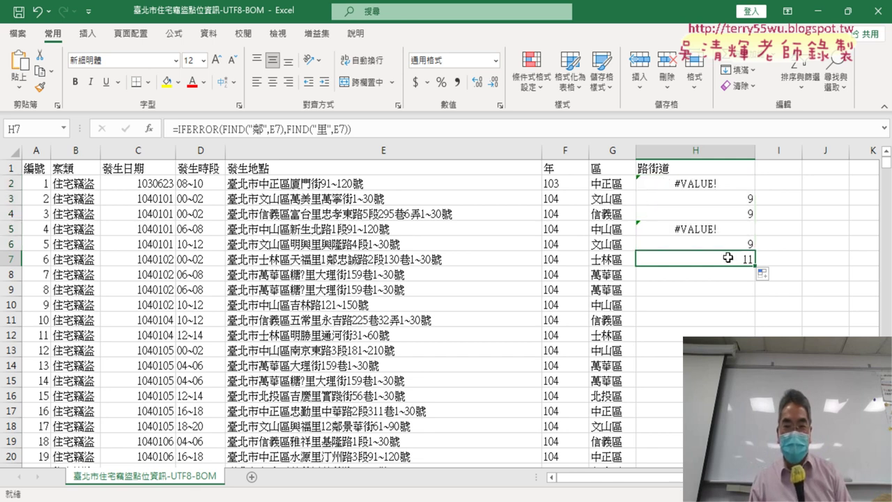
{"action": "left_click_drag", "start_coordinate": [178, 128], "coordinate": [351, 129]}
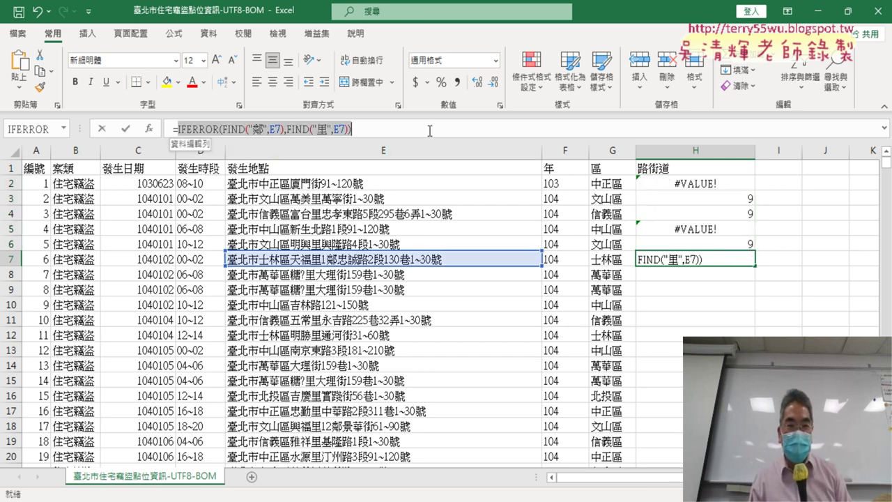
{"action": "right_click", "coordinate": [289, 132]}
{"action": "left_click", "coordinate": [317, 141]}
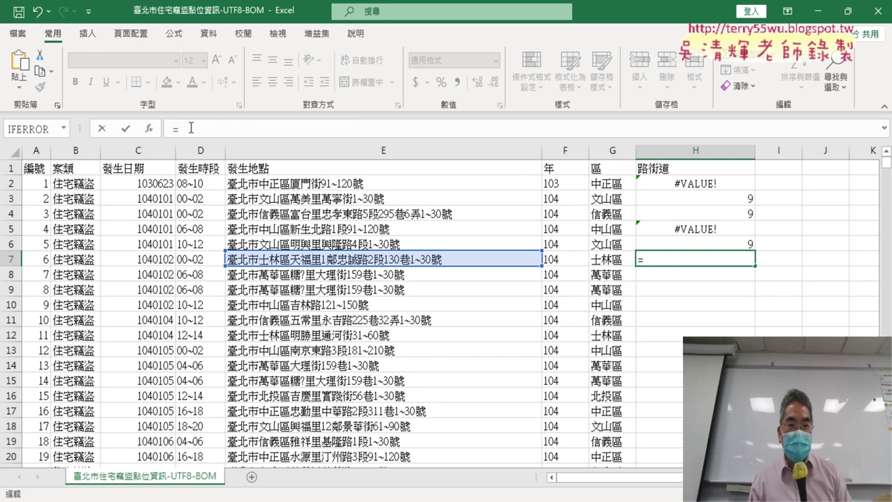
{"action": "left_click", "coordinate": [150, 129]}
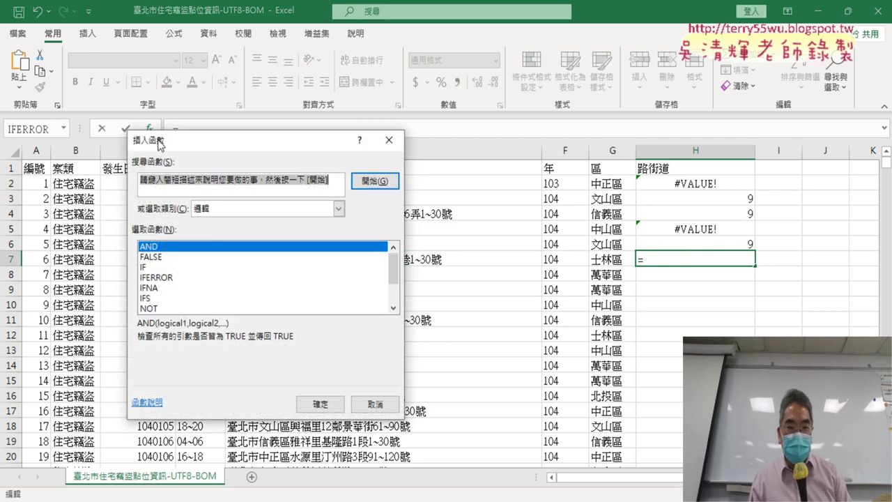
{"action": "double_click", "coordinate": [157, 276]}
{"action": "right_click", "coordinate": [185, 219]}
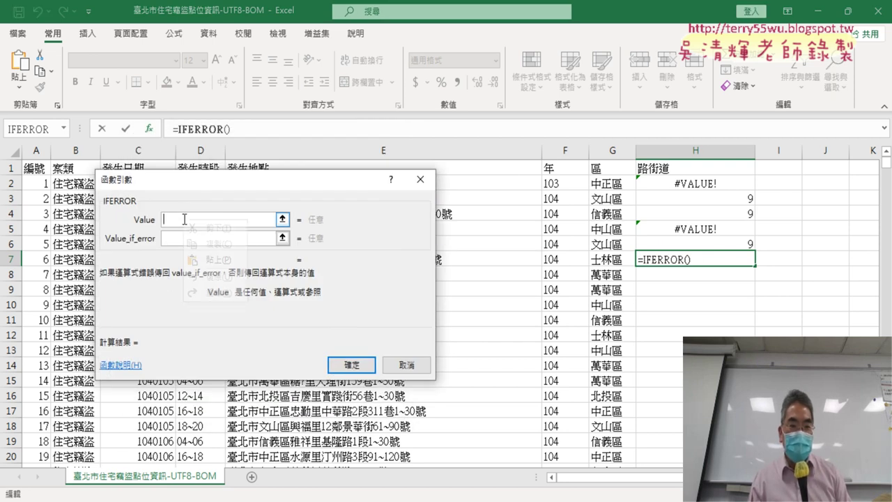
{"action": "left_click", "coordinate": [209, 259]}
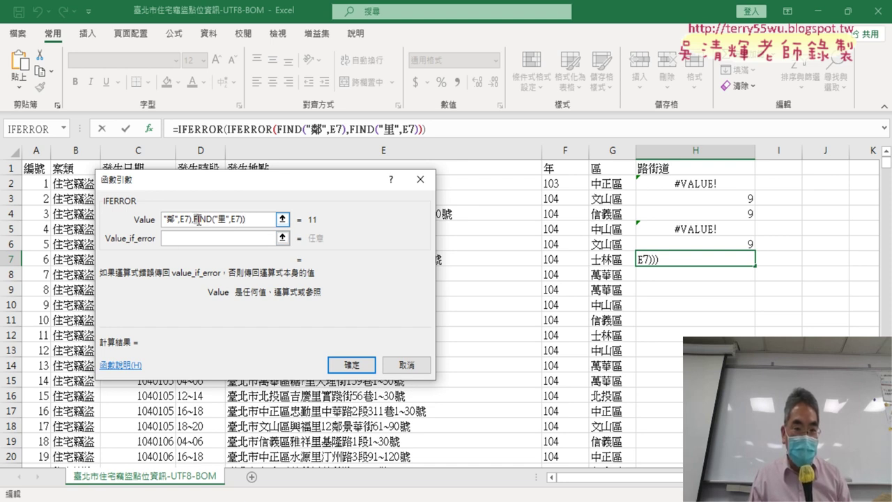
- Set Value_if_error to FIND("區",E7) and confirm the nested formula in H7
{"action": "left_click_drag", "start_coordinate": [227, 221], "coordinate": [233, 220]}
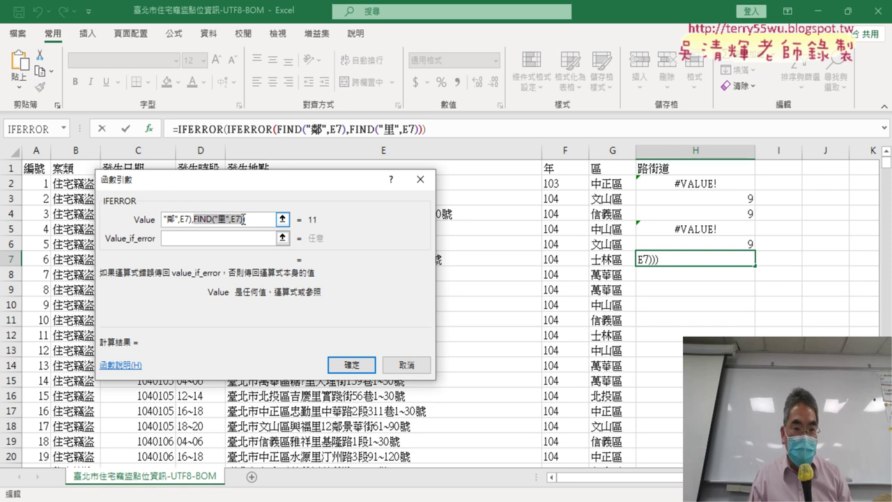
{"action": "right_click", "coordinate": [275, 216]}
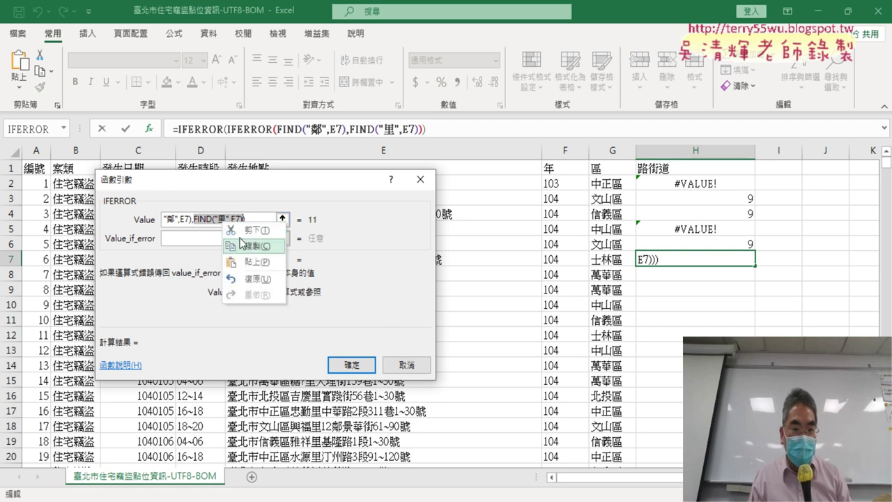
{"action": "left_click", "coordinate": [305, 236]}
{"action": "left_click", "coordinate": [218, 238]}
{"action": "right_click", "coordinate": [217, 239]}
{"action": "left_click", "coordinate": [245, 279]}
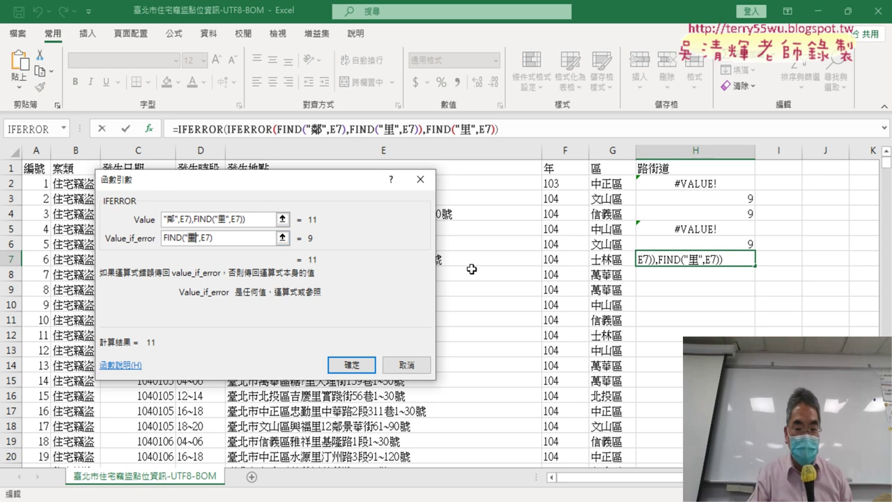
{"action": "type", "text": "區"}
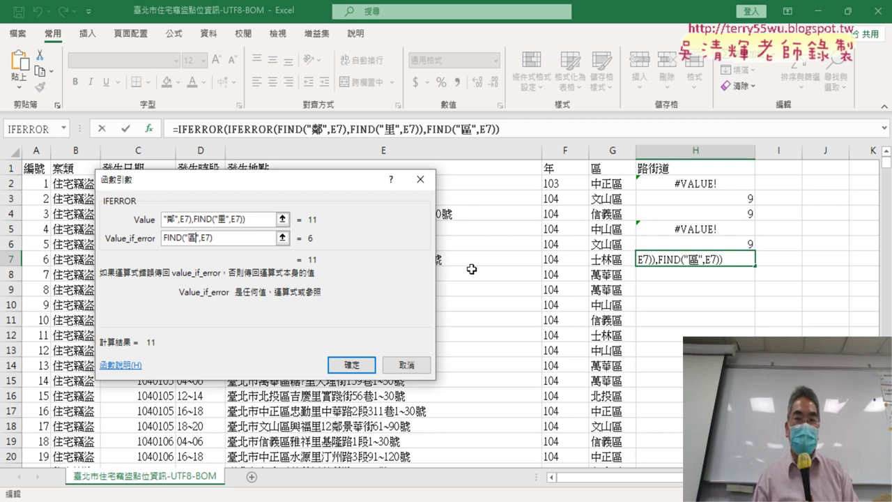
{"action": "left_click", "coordinate": [352, 364]}
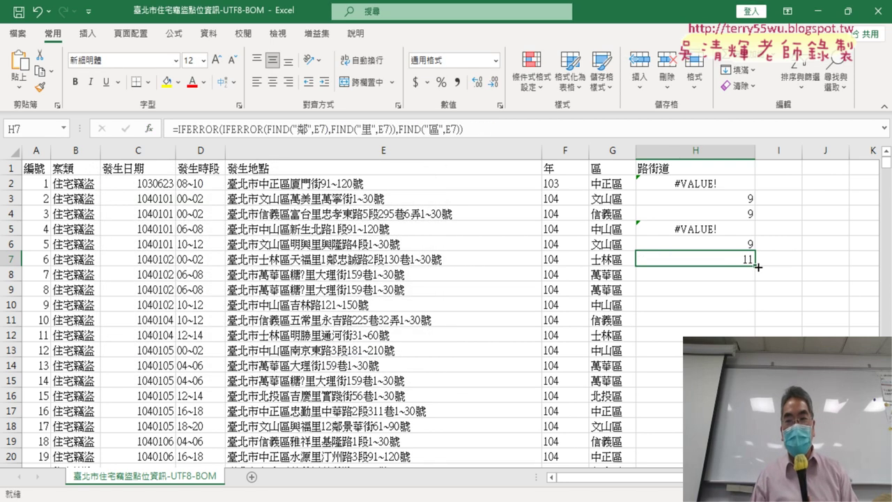
- Copy H7's nested IFERROR formula up to H2 and down the whole 路街道 column, confirming 6, 9 or 11 values
{"action": "left_click_drag", "start_coordinate": [756, 265], "coordinate": [764, 184]}
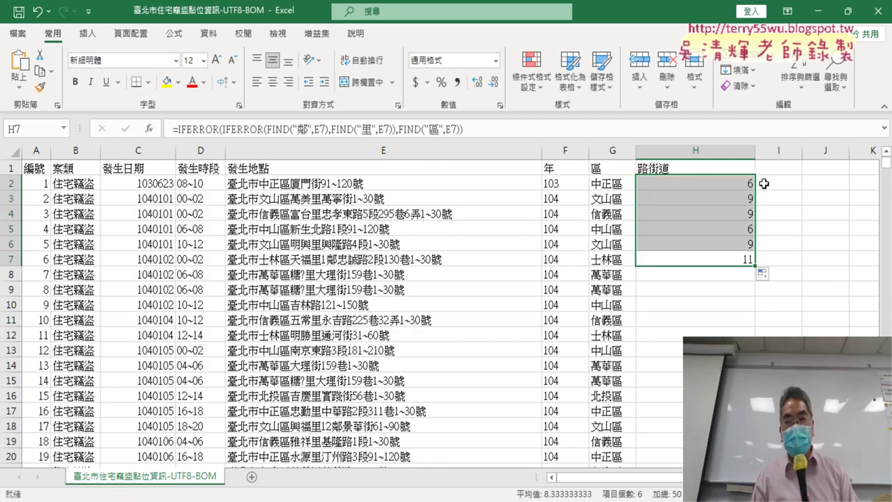
{"action": "double_click", "coordinate": [751, 265]}
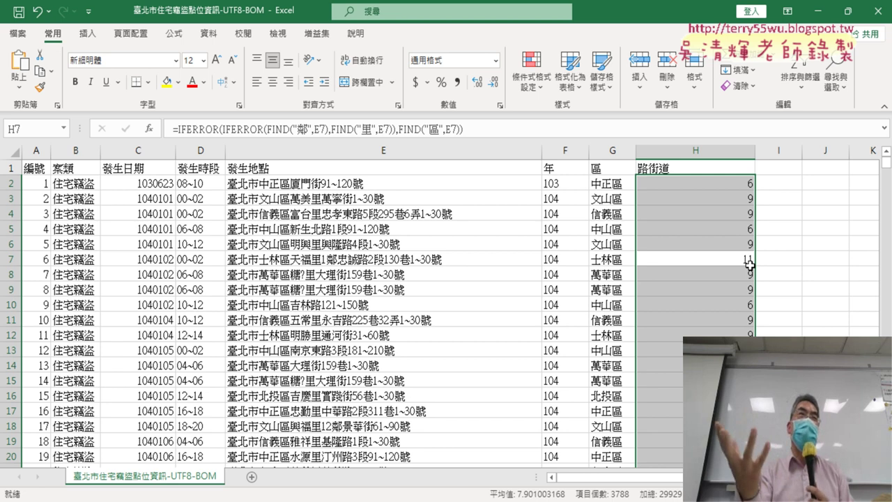
{"action": "scroll", "coordinate": [680, 307], "scroll_direction": "down", "scroll_amount": 5}
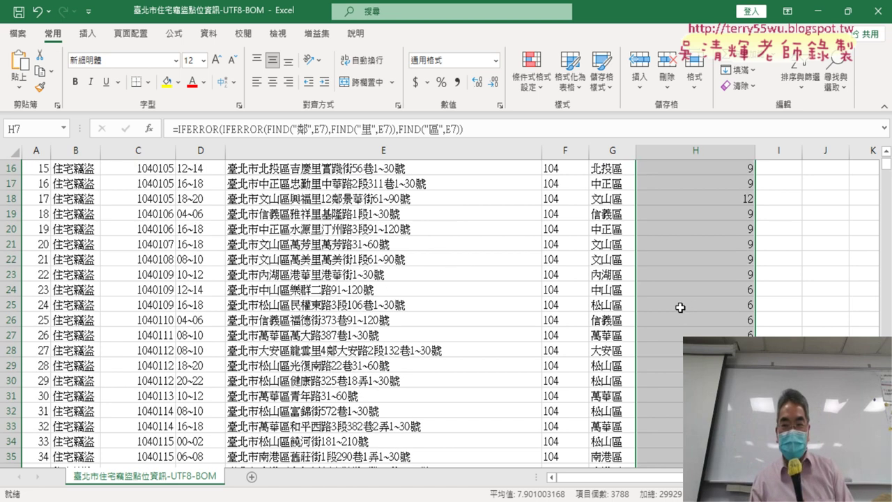
{"action": "scroll", "coordinate": [680, 307], "scroll_direction": "down", "scroll_amount": 9}
{"action": "scroll", "coordinate": [677, 317], "scroll_direction": "down", "scroll_amount": 6}
{"action": "scroll", "coordinate": [671, 328], "scroll_direction": "down", "scroll_amount": 10}
{"action": "scroll", "coordinate": [666, 339], "scroll_direction": "down", "scroll_amount": 5}
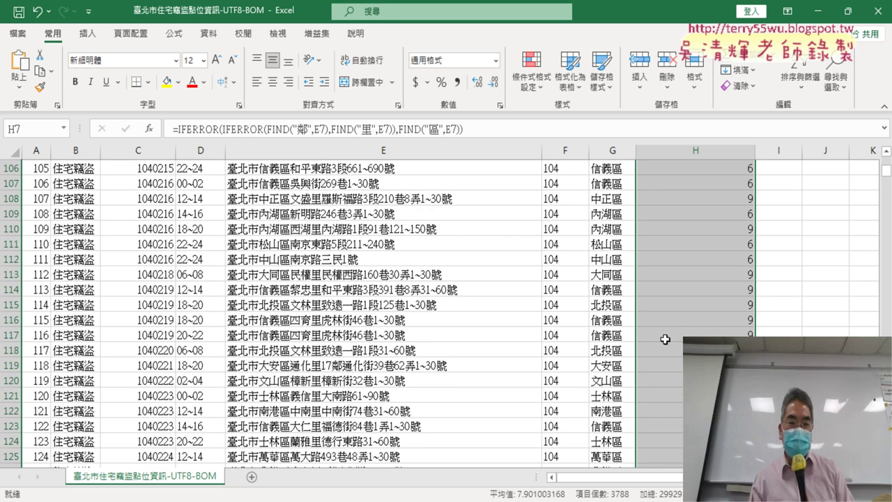
{"action": "scroll", "coordinate": [666, 339], "scroll_direction": "down", "scroll_amount": 9}
{"action": "scroll", "coordinate": [665, 339], "scroll_direction": "down", "scroll_amount": 9}
{"action": "scroll", "coordinate": [666, 338], "scroll_direction": "down", "scroll_amount": 4}
{"action": "scroll", "coordinate": [667, 337], "scroll_direction": "down", "scroll_amount": 10}
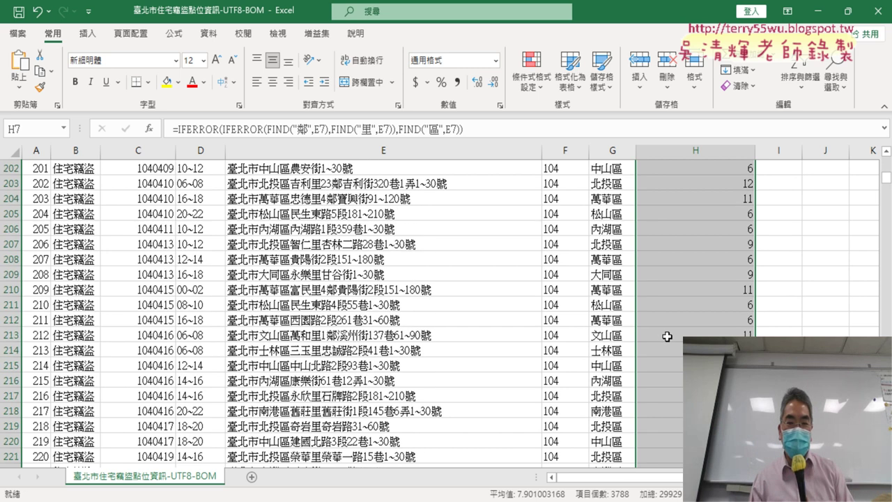
{"action": "scroll", "coordinate": [667, 337], "scroll_direction": "down", "scroll_amount": 4}
{"action": "scroll", "coordinate": [697, 313], "scroll_direction": "up", "scroll_amount": 9}
{"action": "scroll", "coordinate": [836, 300], "scroll_direction": "up", "scroll_amount": 4}
{"action": "left_click_drag", "start_coordinate": [886, 177], "coordinate": [887, 151]}
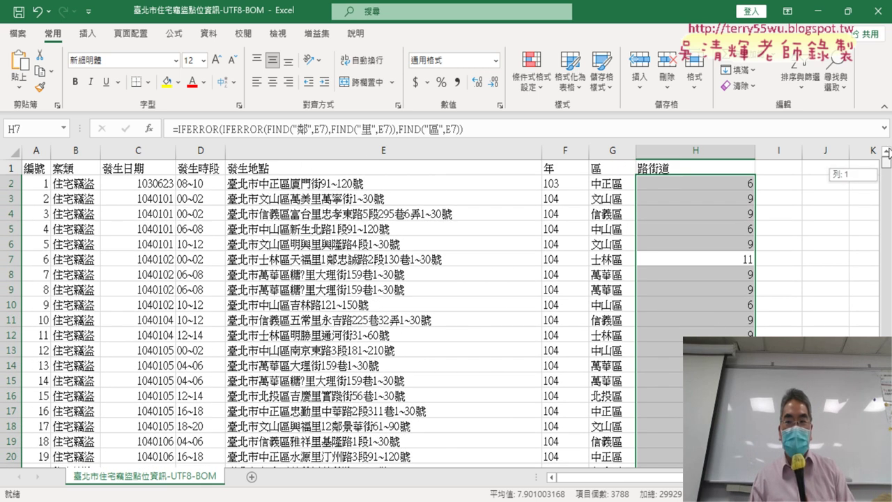
{"action": "left_click", "coordinate": [732, 186]}
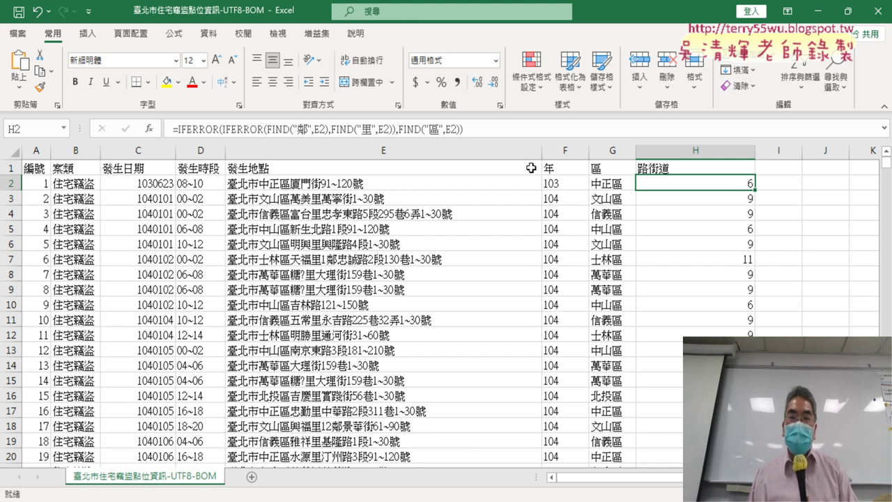
- Cut the nested IFERROR expression out of H2's formula, keeping it for reuse
{"action": "left_click", "coordinate": [475, 131]}
{"action": "left_click_drag", "start_coordinate": [474, 131], "coordinate": [193, 125]}
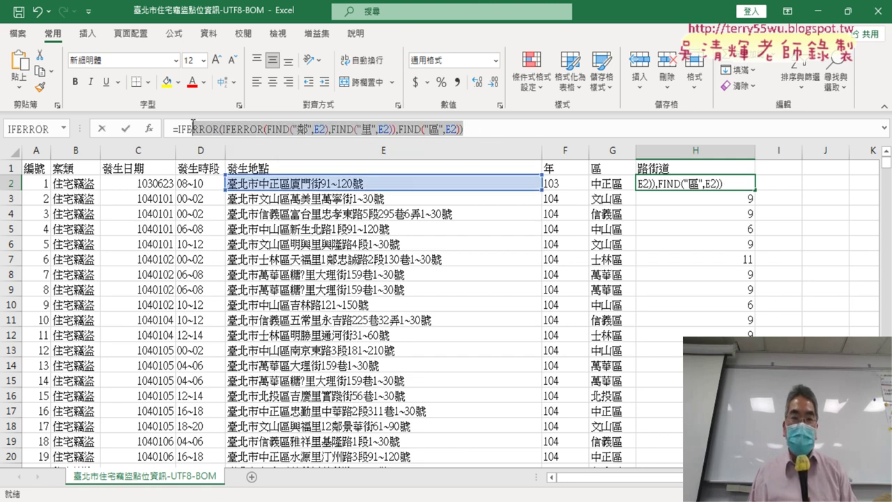
{"action": "right_click", "coordinate": [224, 125]}
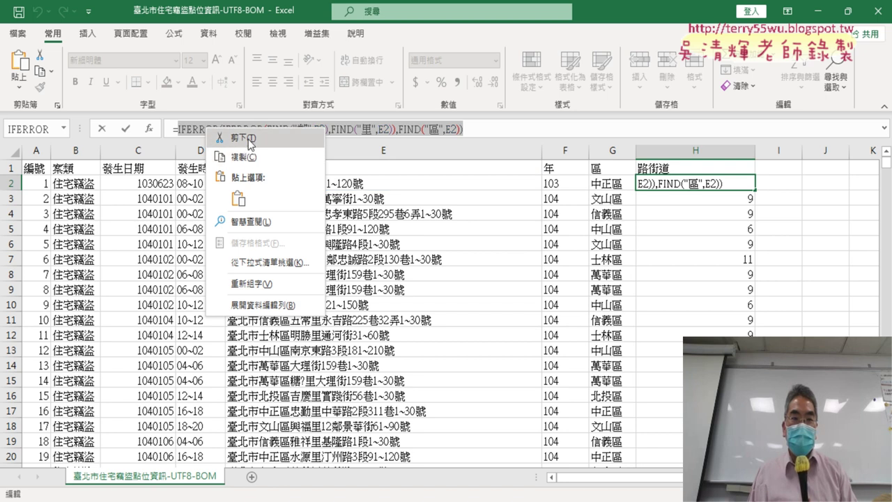
{"action": "left_click", "coordinate": [247, 136]}
- Insert the MID function into H2 from the 文字 (text) function category
{"action": "left_click", "coordinate": [149, 130]}
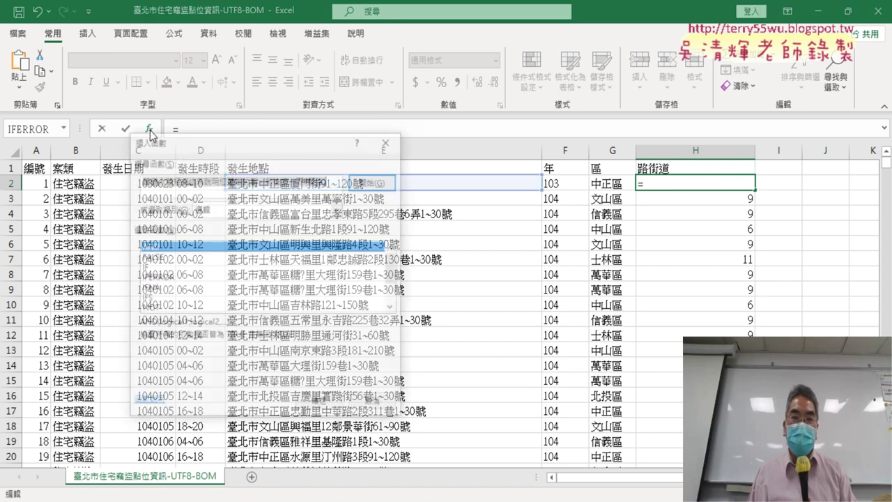
{"action": "left_click", "coordinate": [394, 307]}
{"action": "left_click", "coordinate": [395, 308]}
{"action": "left_click", "coordinate": [394, 308]}
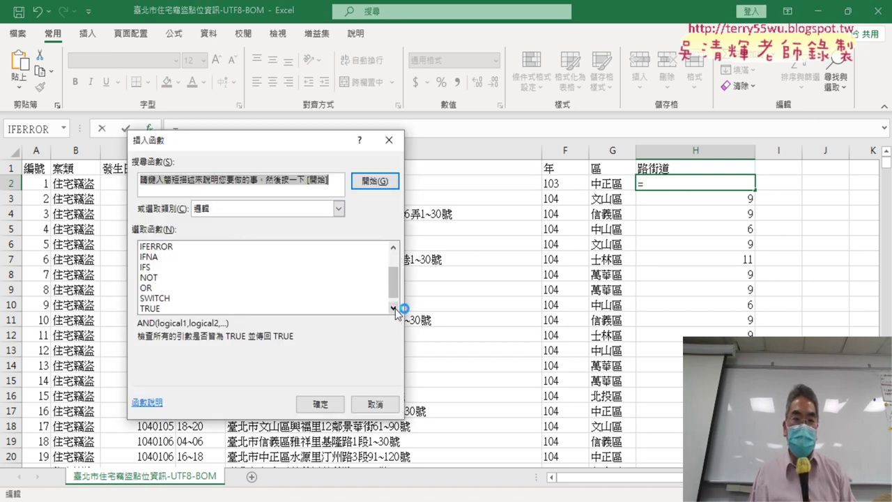
{"action": "left_click", "coordinate": [395, 308]}
{"action": "left_click", "coordinate": [250, 212]}
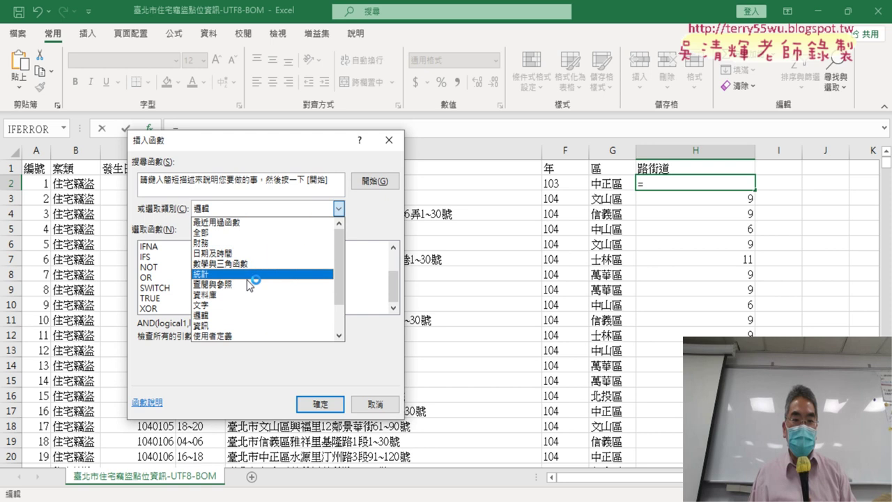
{"action": "left_click", "coordinate": [248, 305]}
{"action": "left_click", "coordinate": [394, 309]}
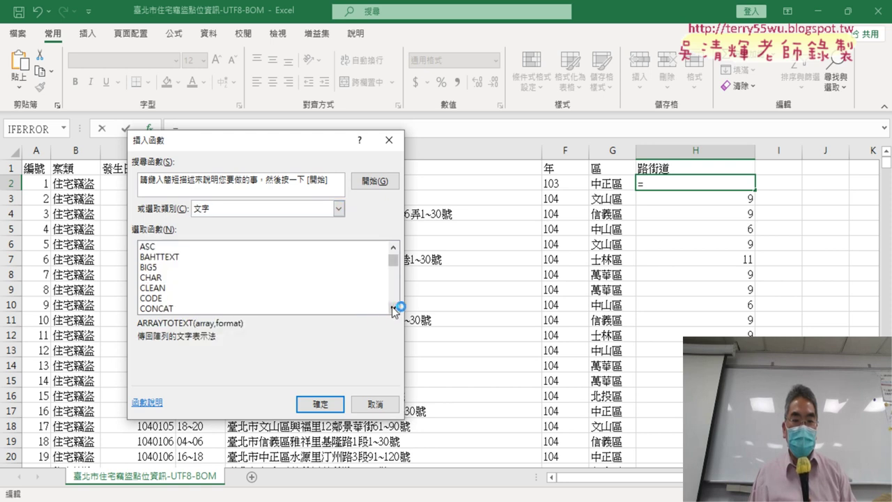
{"action": "left_click", "coordinate": [394, 309]}
{"action": "left_click", "coordinate": [394, 308]}
{"action": "left_click", "coordinate": [394, 309]}
{"action": "left_click", "coordinate": [394, 308]}
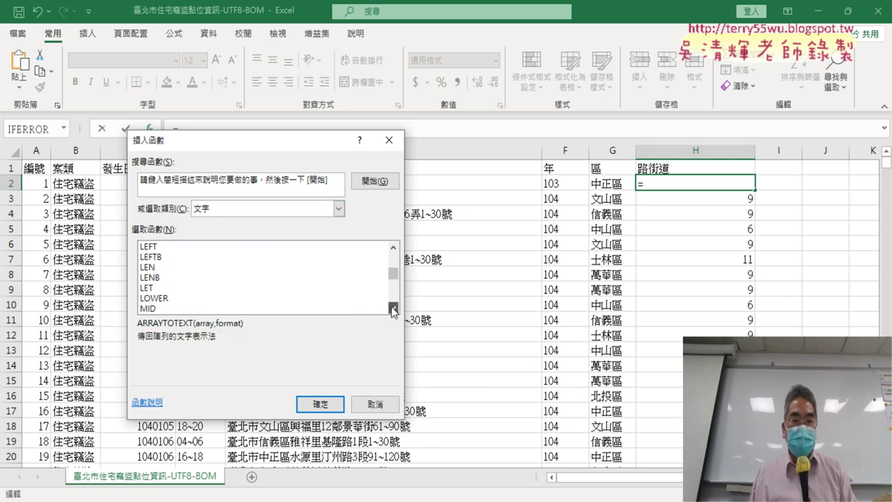
{"action": "left_click", "coordinate": [394, 308]}
{"action": "double_click", "coordinate": [244, 277]}
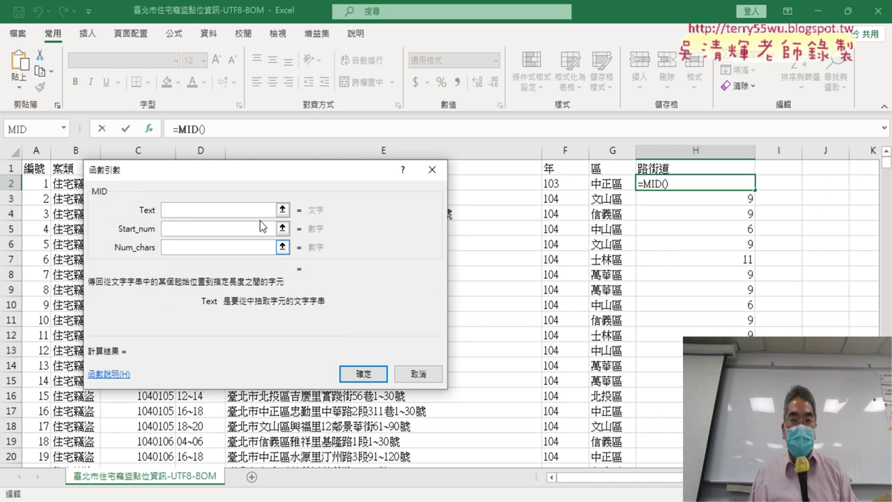
- Give MID the arguments E2, the pasted IFERROR position +1, and 3 characters, returning 廈門街
{"action": "left_click_drag", "start_coordinate": [259, 175], "coordinate": [366, 292]}
{"action": "left_click", "coordinate": [343, 183]}
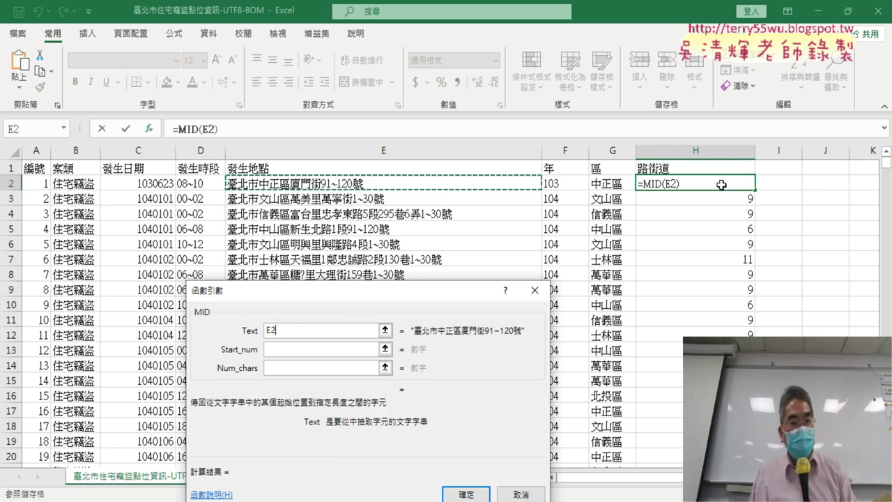
{"action": "left_click", "coordinate": [289, 350]}
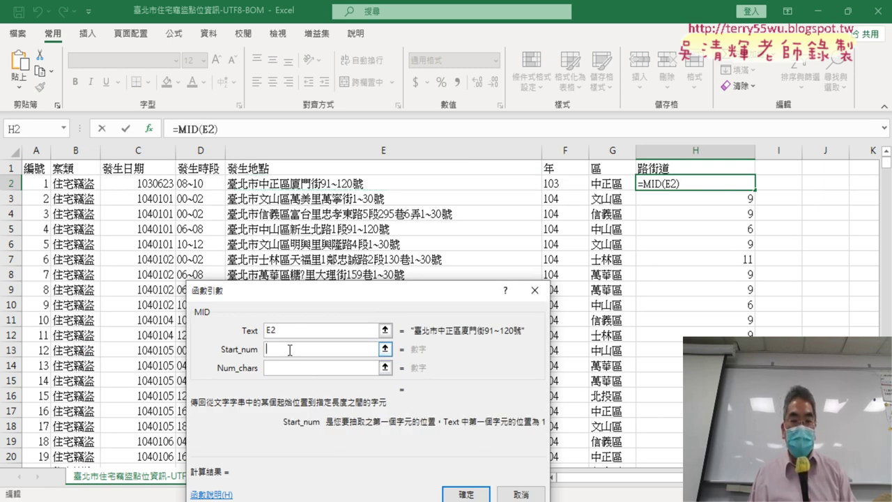
{"action": "right_click", "coordinate": [290, 350]}
{"action": "left_click", "coordinate": [331, 388]}
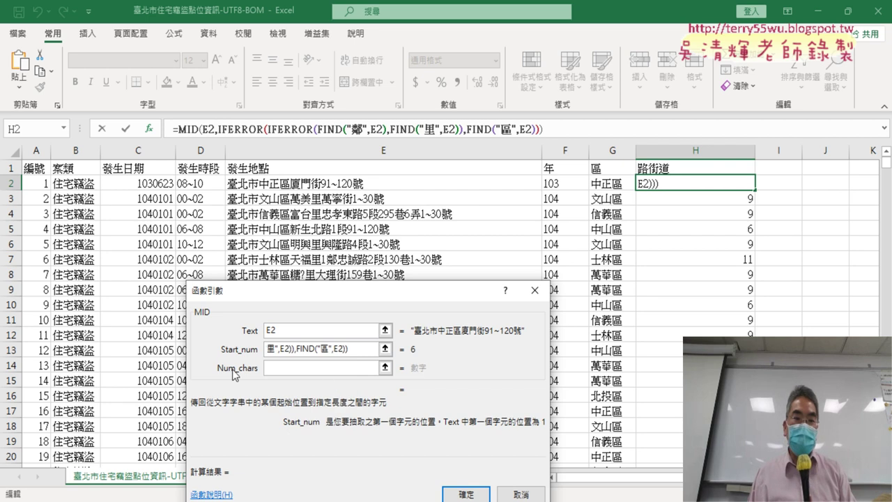
{"action": "left_click", "coordinate": [296, 365]}
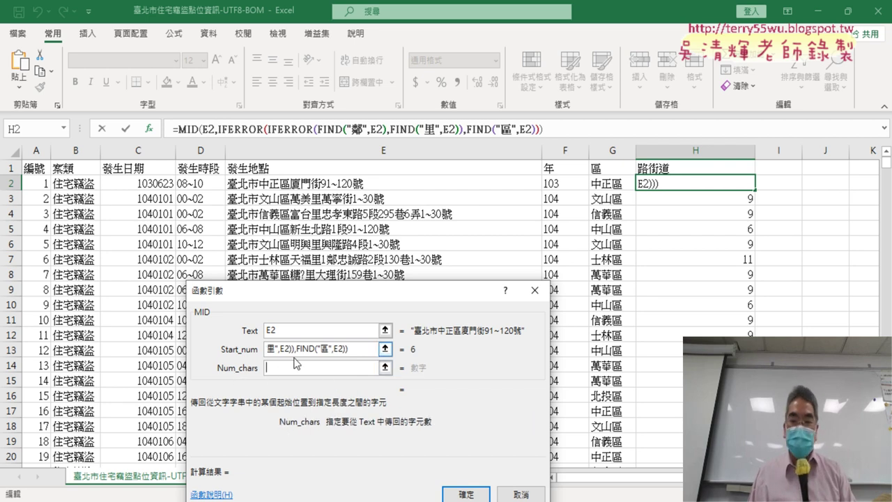
{"action": "type", "text": "3"}
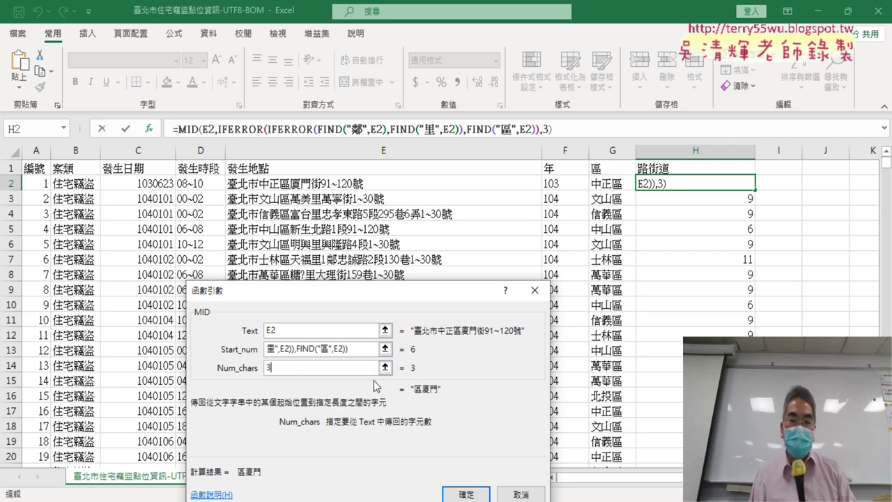
{"action": "left_click", "coordinate": [360, 348]}
{"action": "type", "text": "+"}
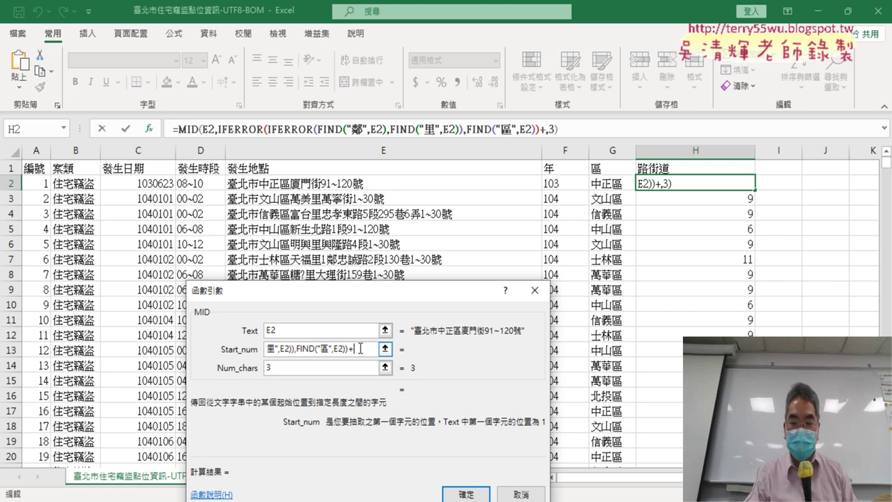
{"action": "type", "text": "1"}
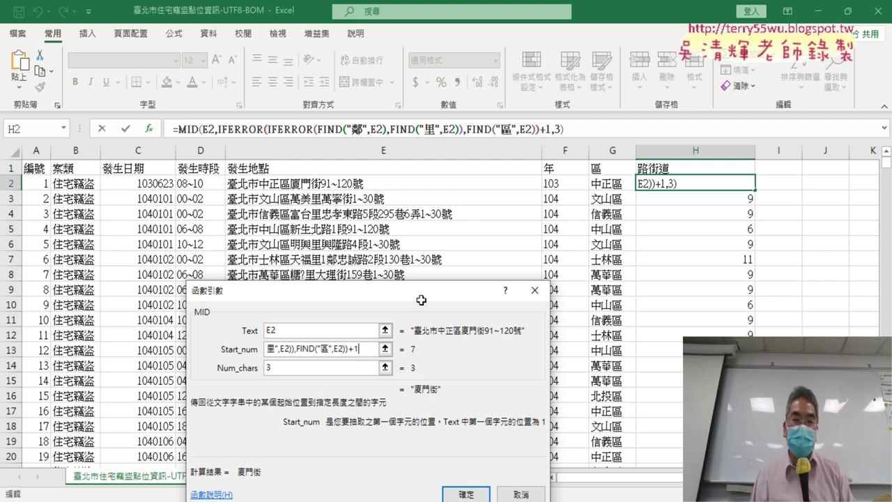
{"action": "left_click", "coordinate": [481, 493]}
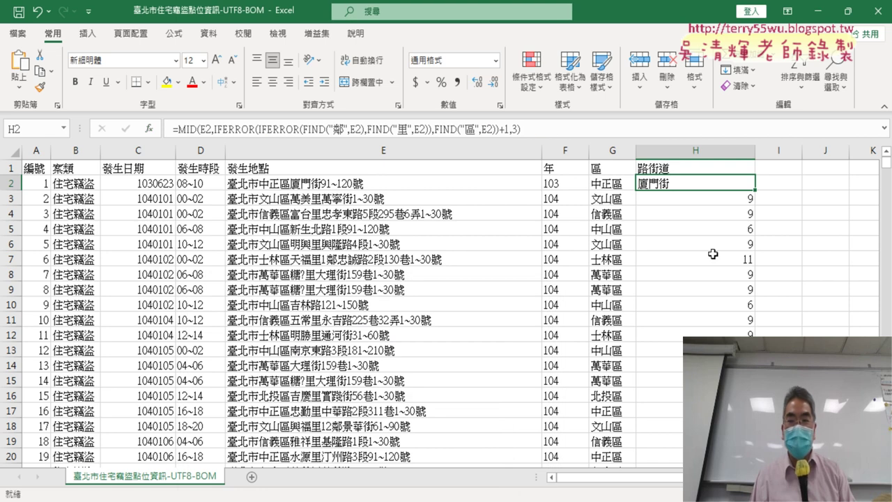
- Fill the MID formula down column H, then undo it with Ctrl+Z
{"action": "double_click", "coordinate": [756, 189]}
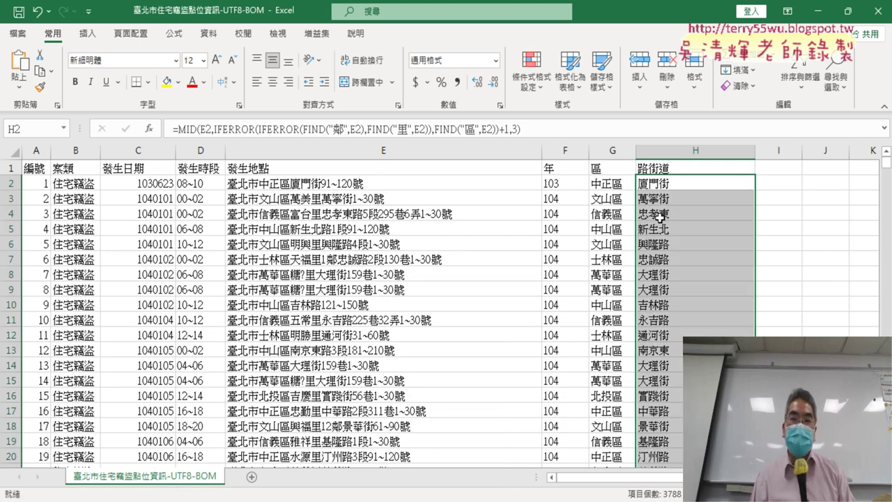
{"action": "left_click", "coordinate": [667, 185]}
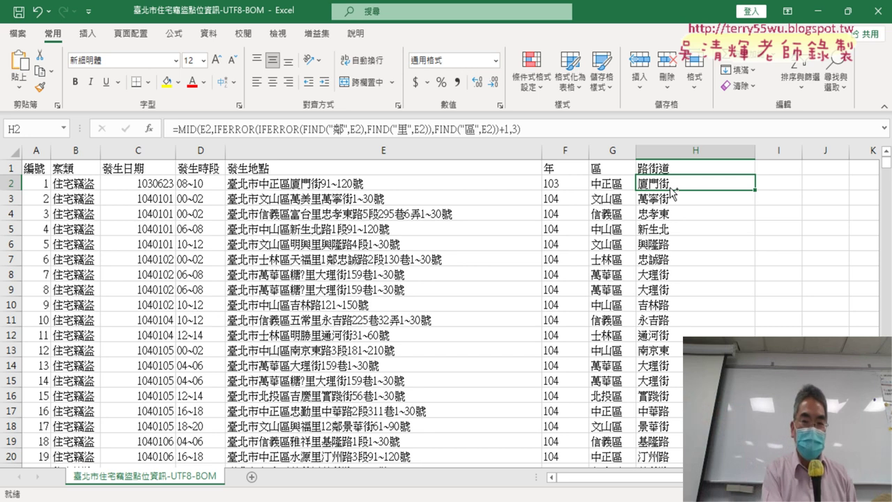
{"action": "key", "text": "ctrl+z"}
{"action": "key", "text": "ctrl+z"}
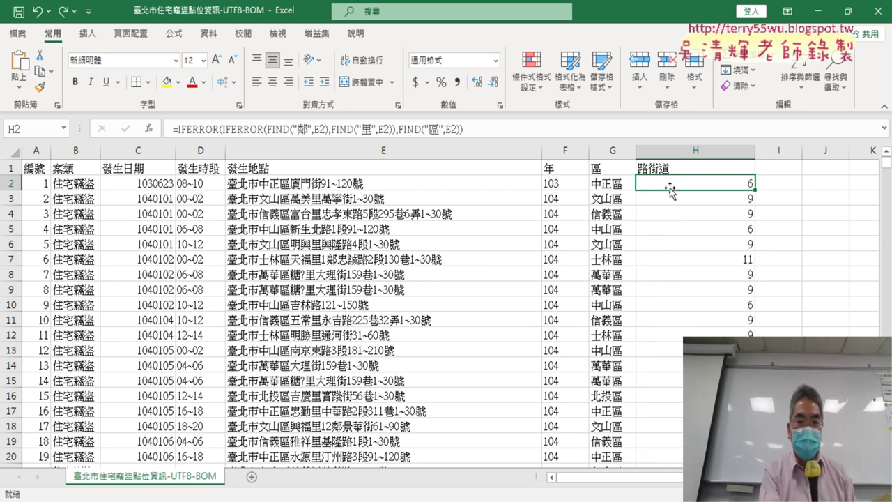